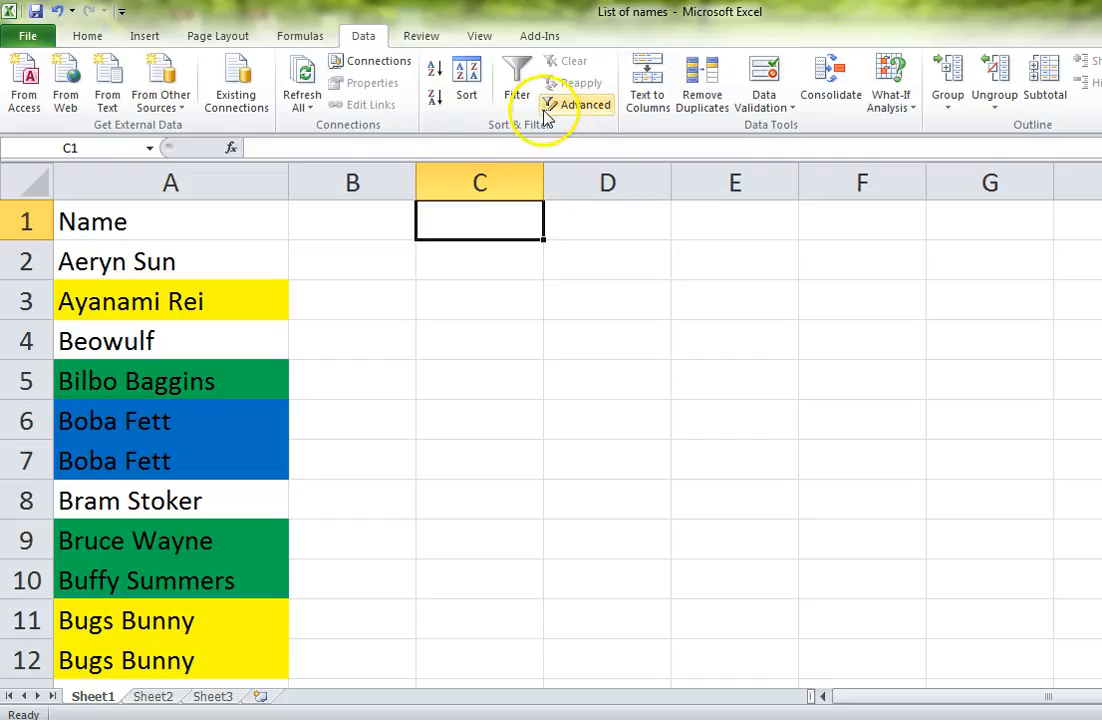
Step: Enter the text "Three" in cell B1
left_click(344, 245)
left_click(366, 219)
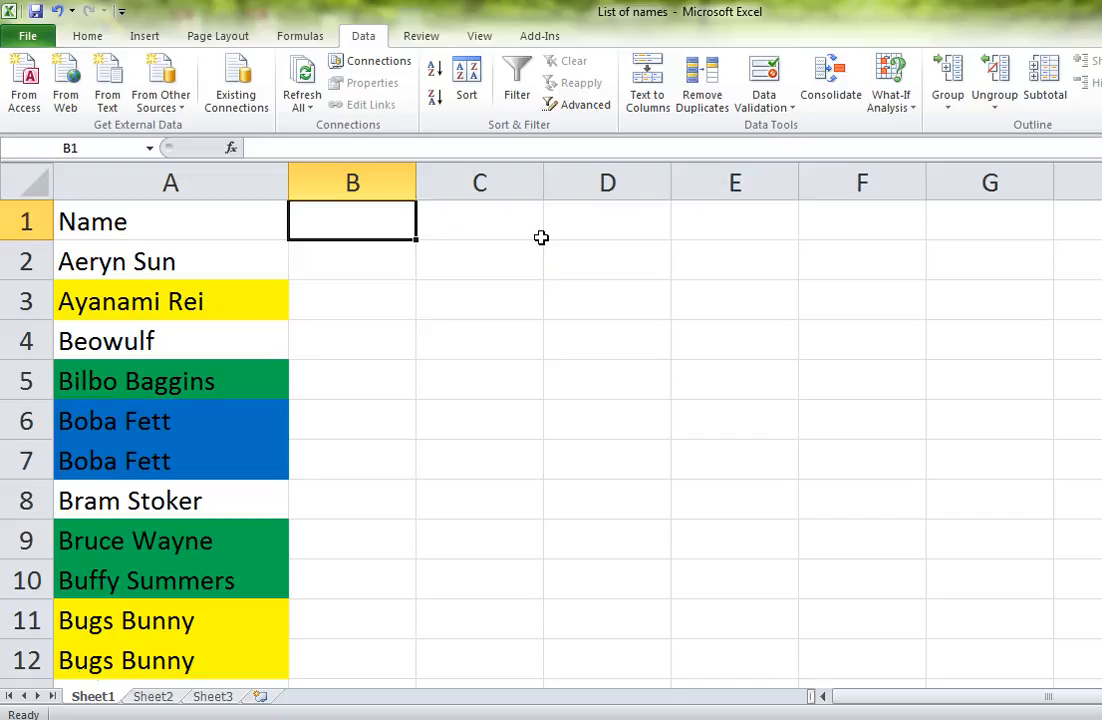
key("Down")
key("Up")
key("Down")
key("Up")
type("Th")
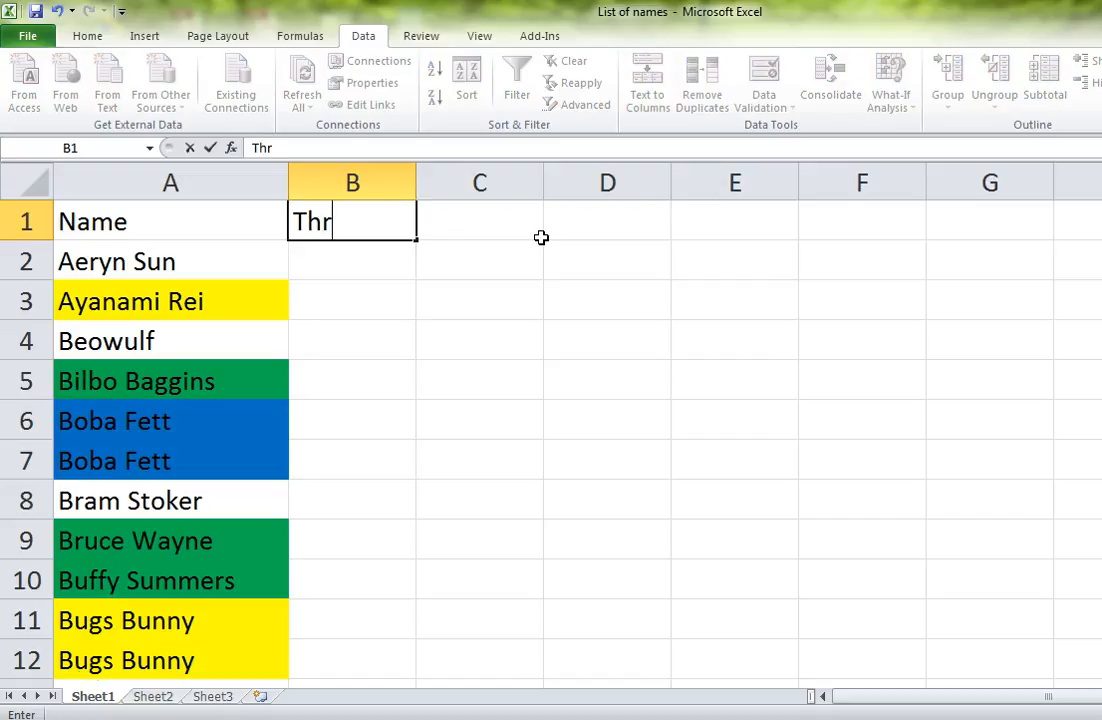
type("ree")
key("Return")
Step: Fill "Three" from B1 down through B8 and clear the copies below B1
left_click_drag(379, 221, 369, 512)
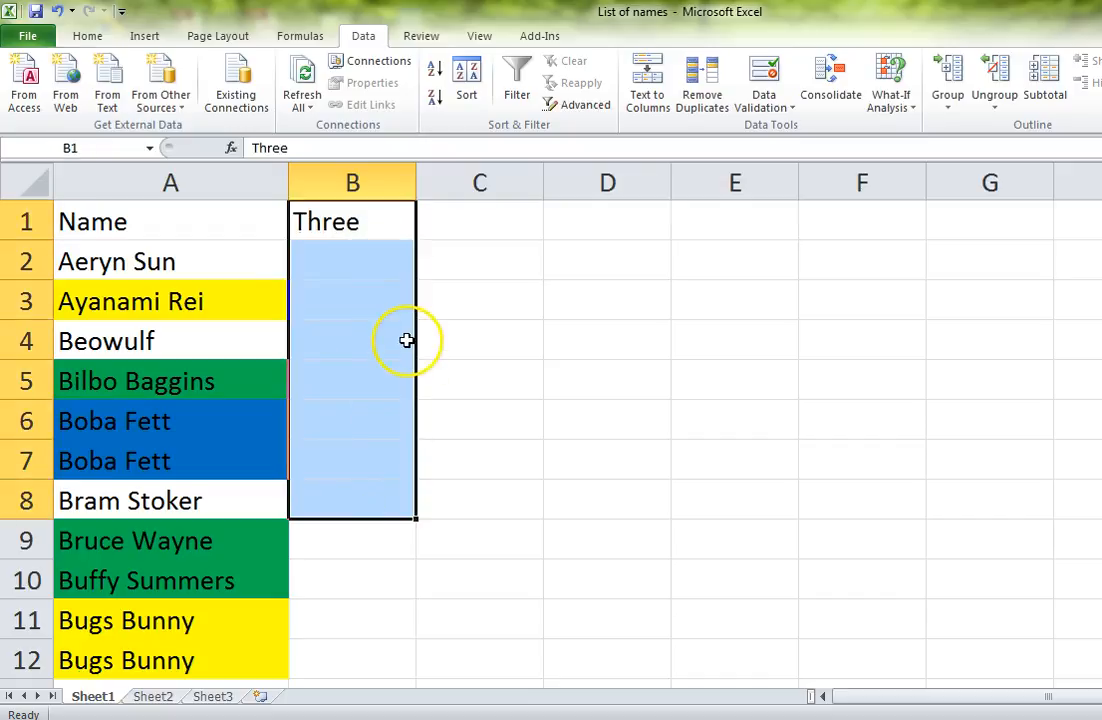
key("ctrl+d")
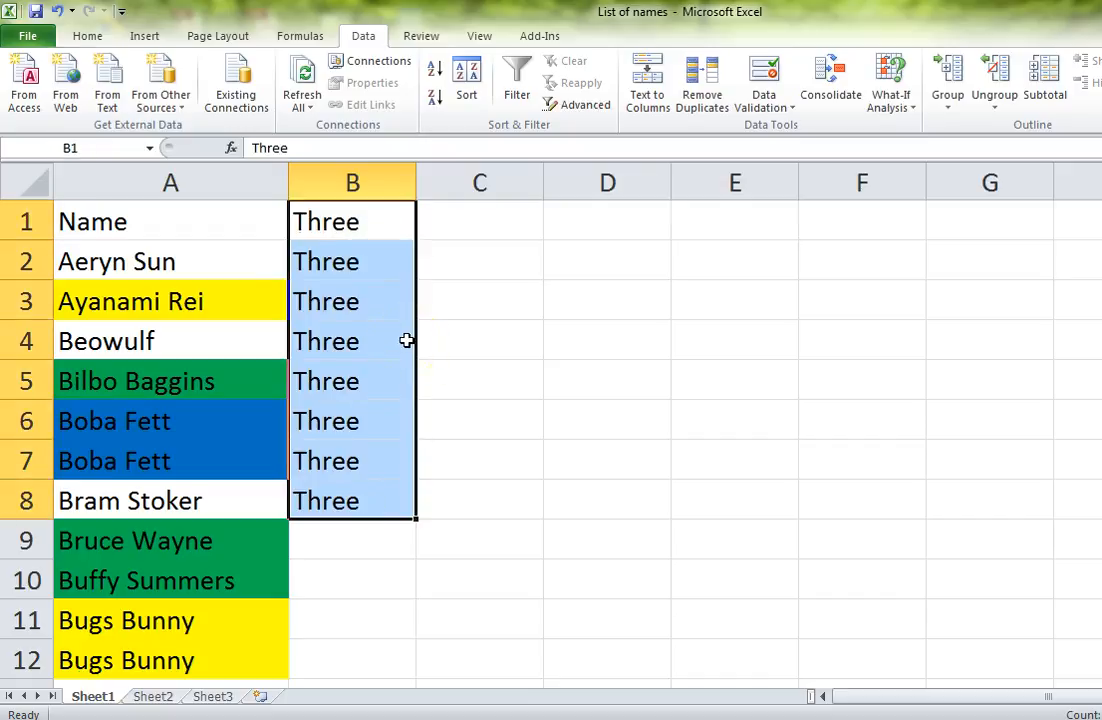
left_click(365, 252)
left_click_drag(374, 219, 341, 265)
left_click(358, 420)
key("Delete")
Step: Auto-fill "Three" from B1 down column B to the last row of the name list, row 93
left_click(420, 235)
left_click(405, 230)
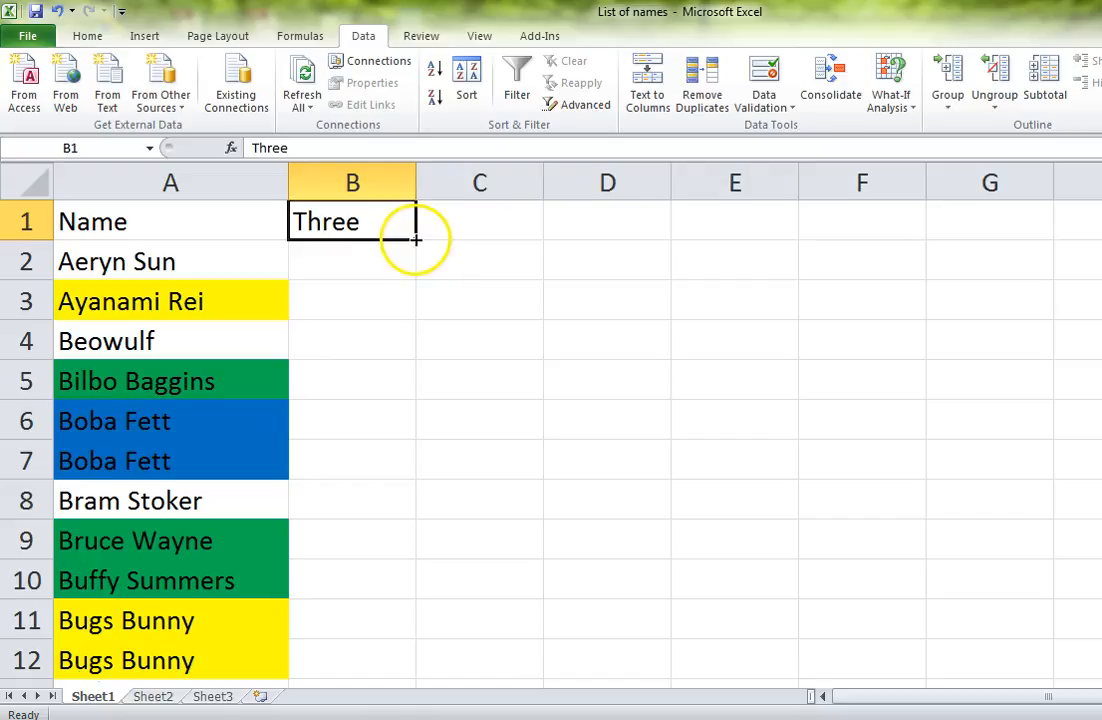
double_click(416, 240)
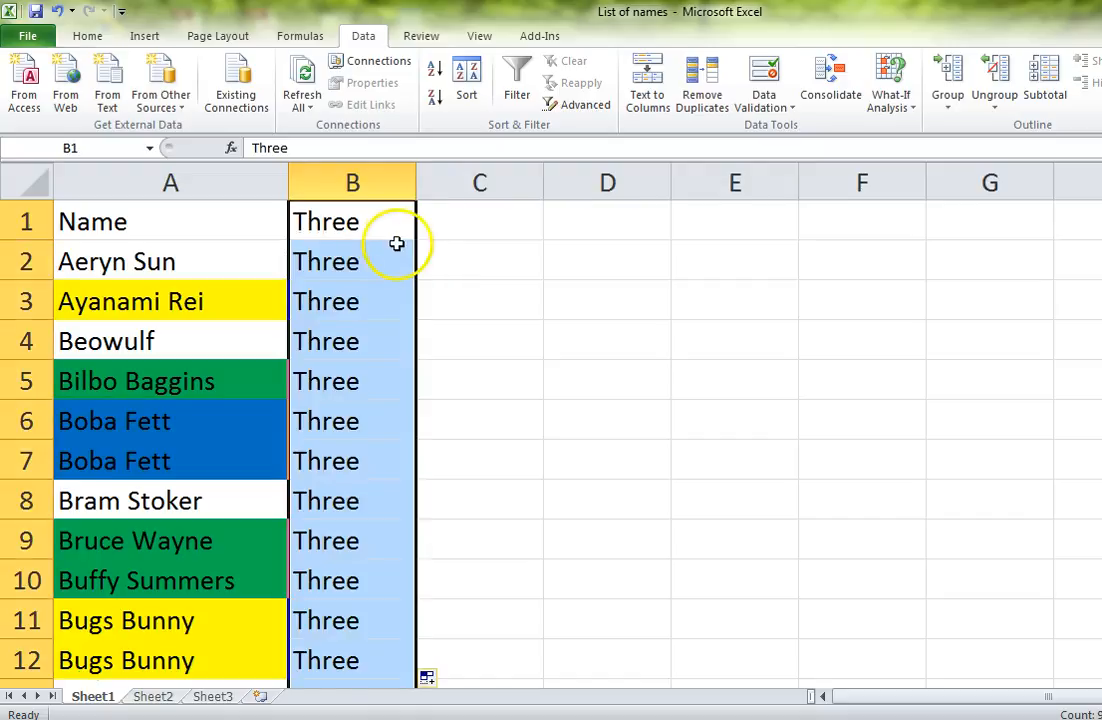
scroll(391, 244, "down", 12)
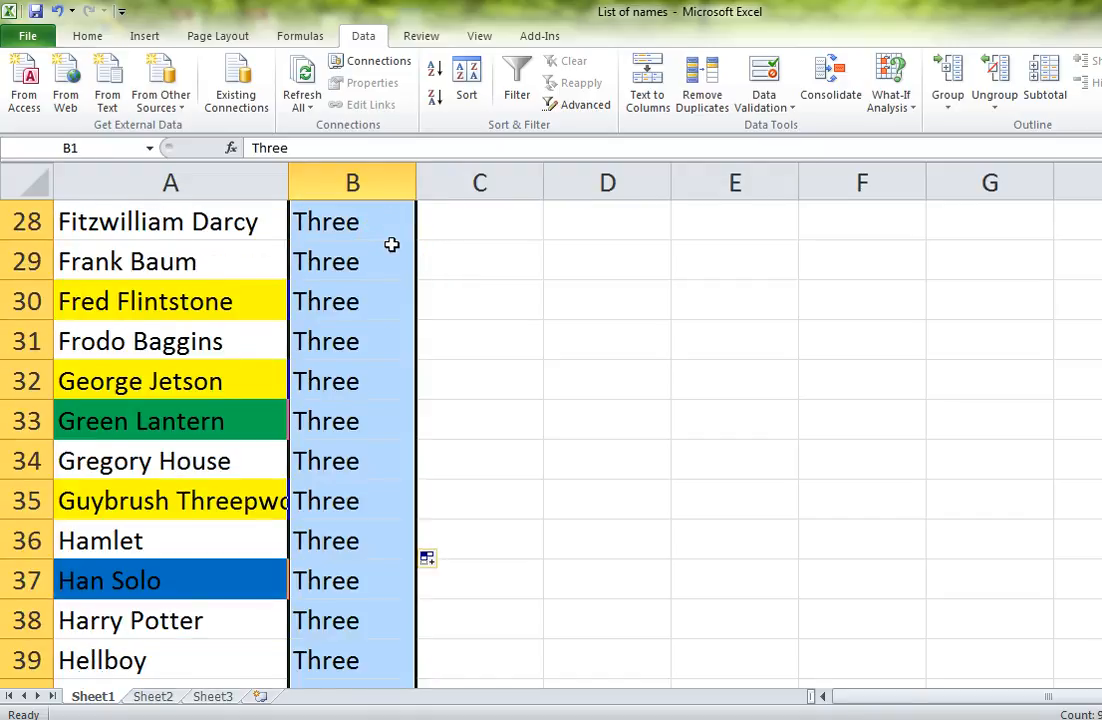
scroll(391, 244, "down", 10)
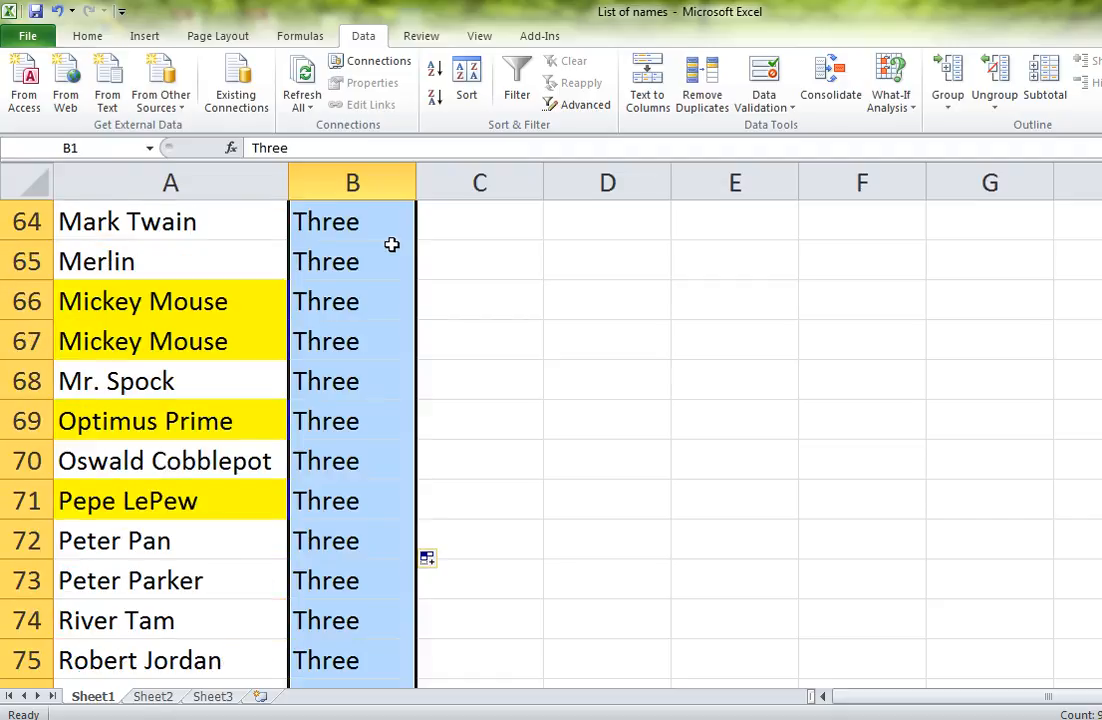
scroll(391, 244, "down", 7)
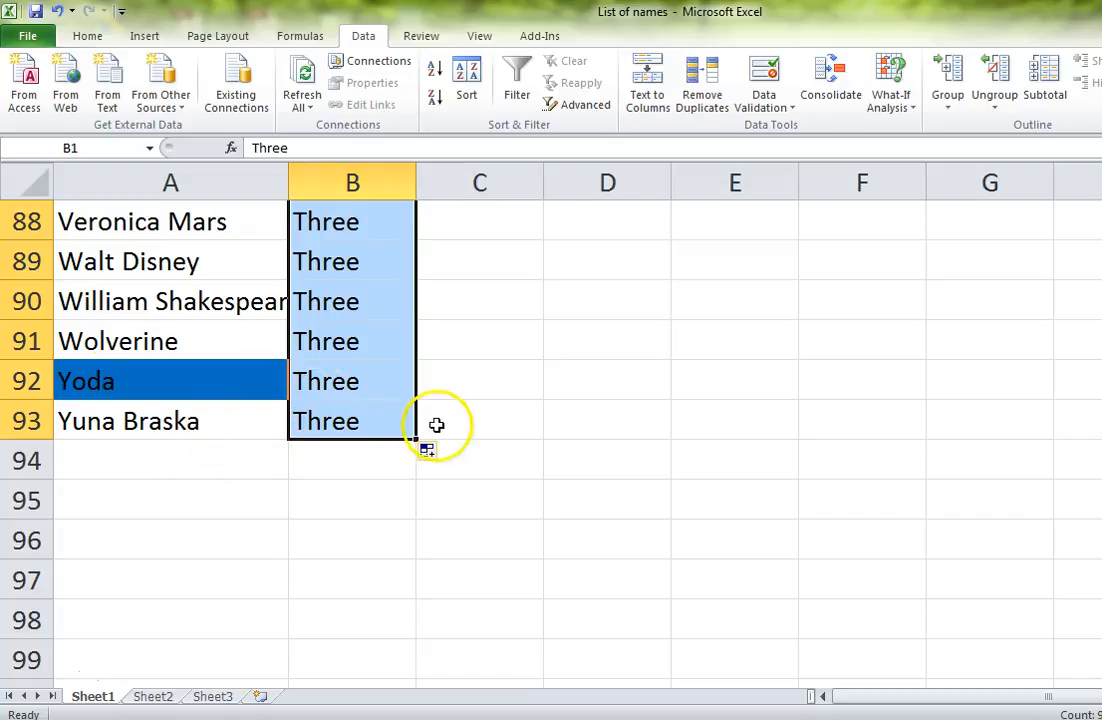
scroll(401, 432, "up", 20)
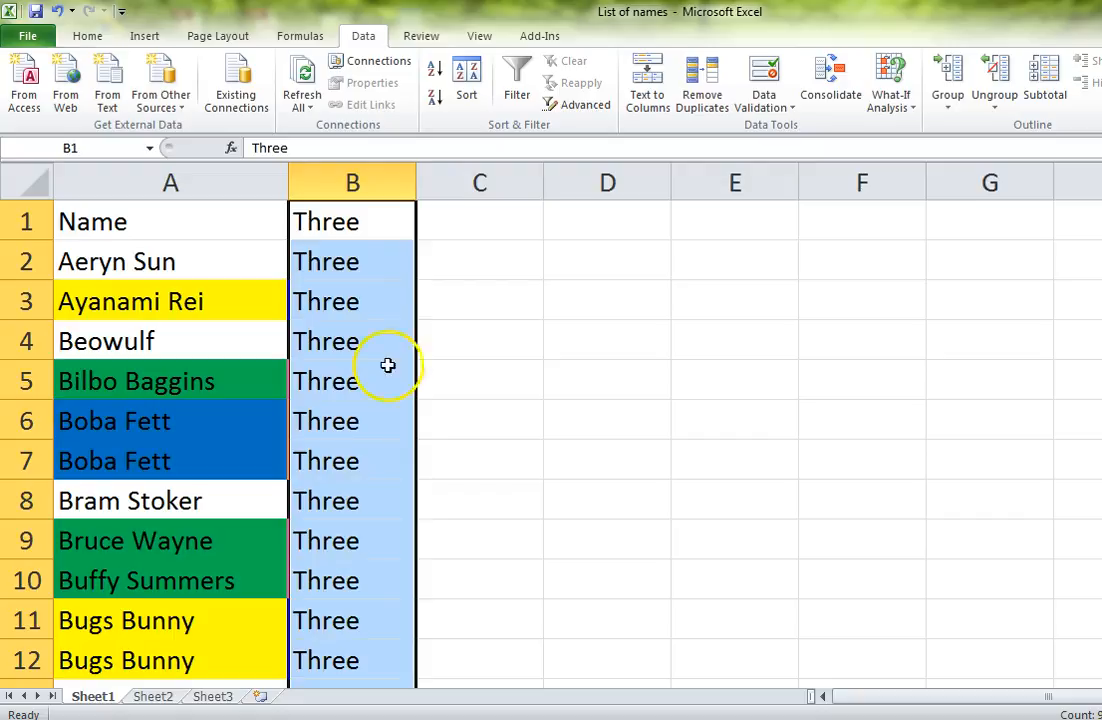
left_click(445, 248)
left_click(408, 225)
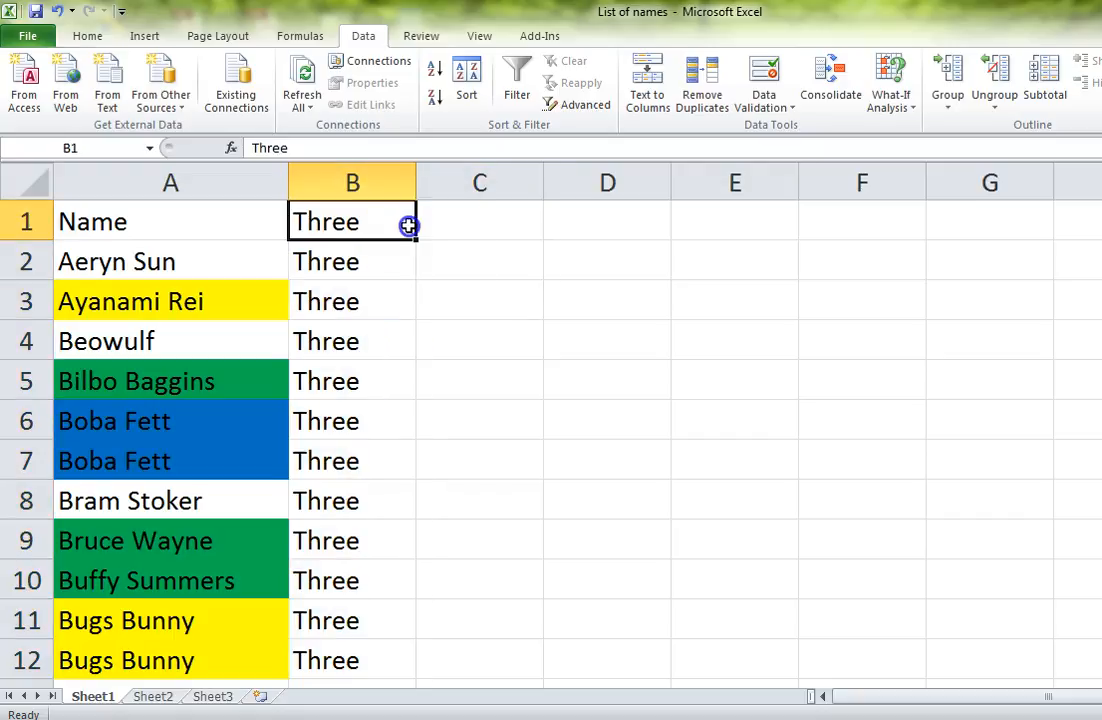
left_click(391, 231)
left_click(352, 183)
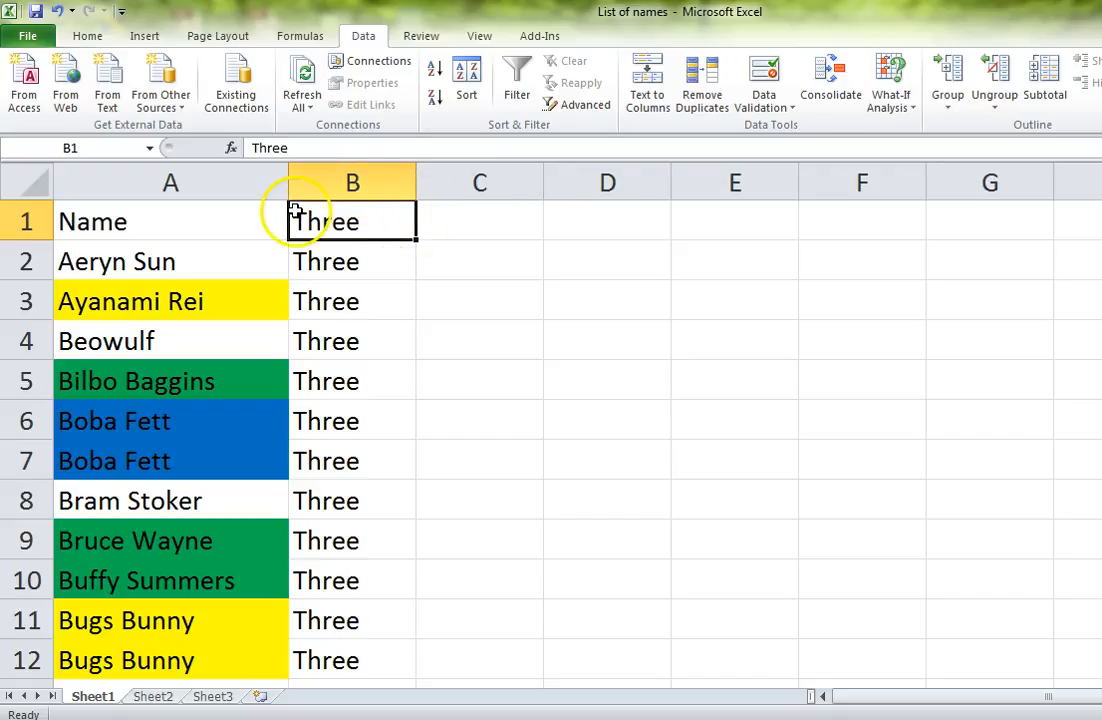
Step: Enter the text "Sunshine" in cell C1
left_click(449, 219)
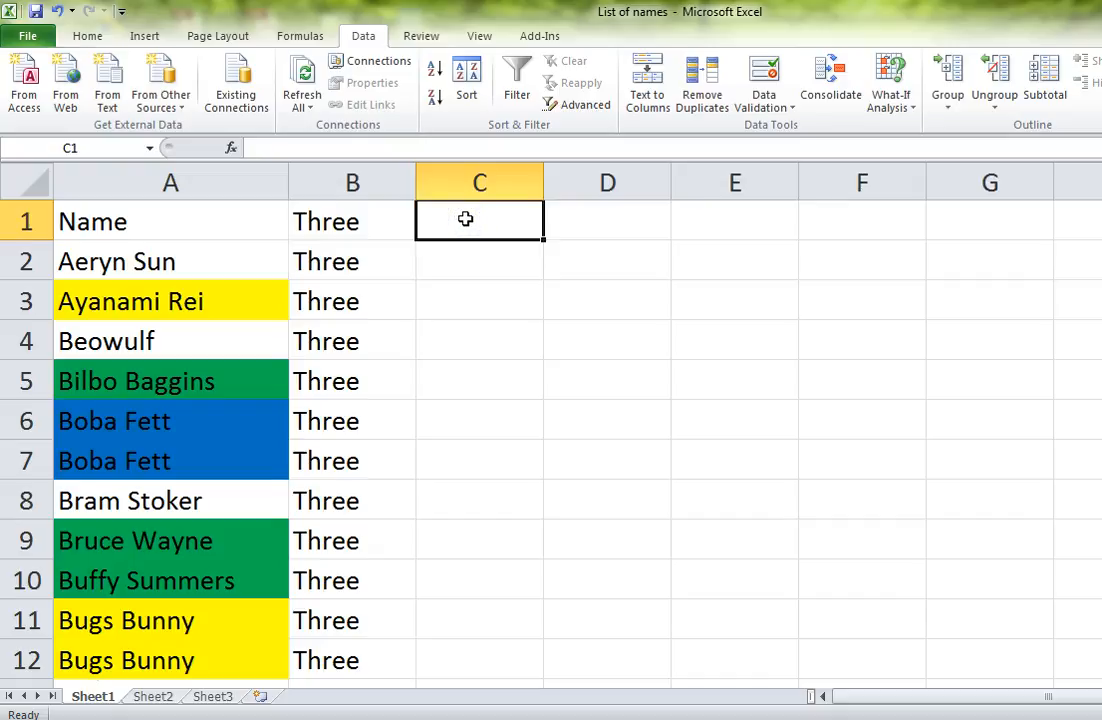
type("Sunsh")
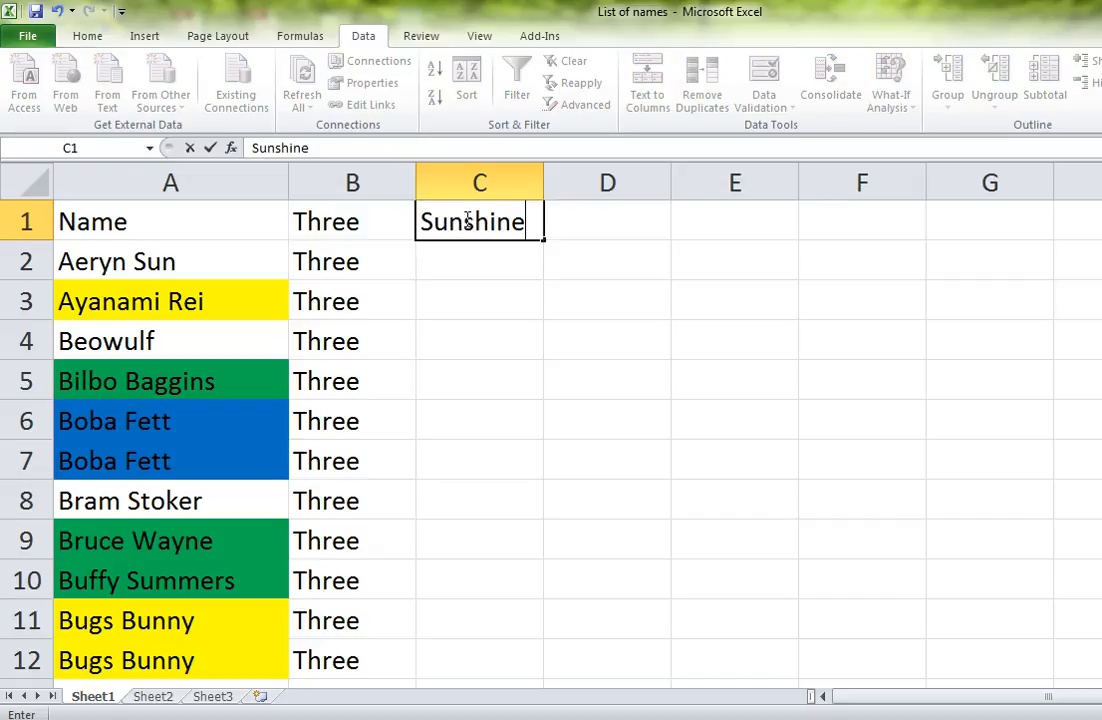
type("ine")
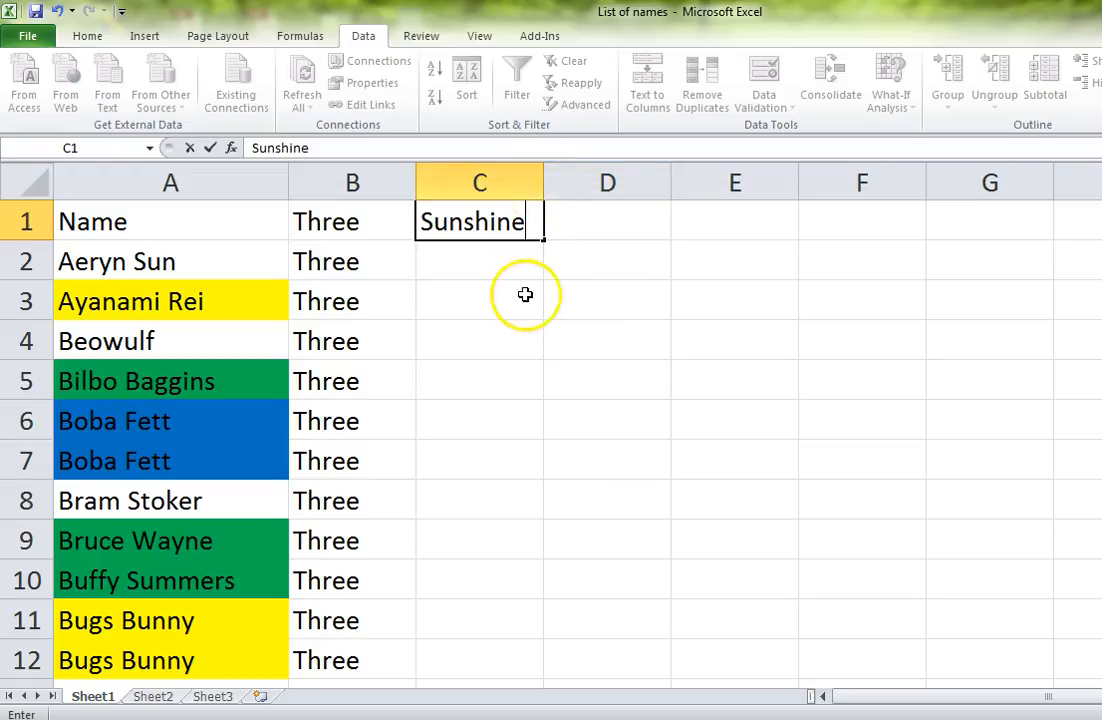
left_click(526, 295)
Step: Manually narrow columns C and A until their text no longer fits and widen column B
left_click_drag(546, 183, 506, 184)
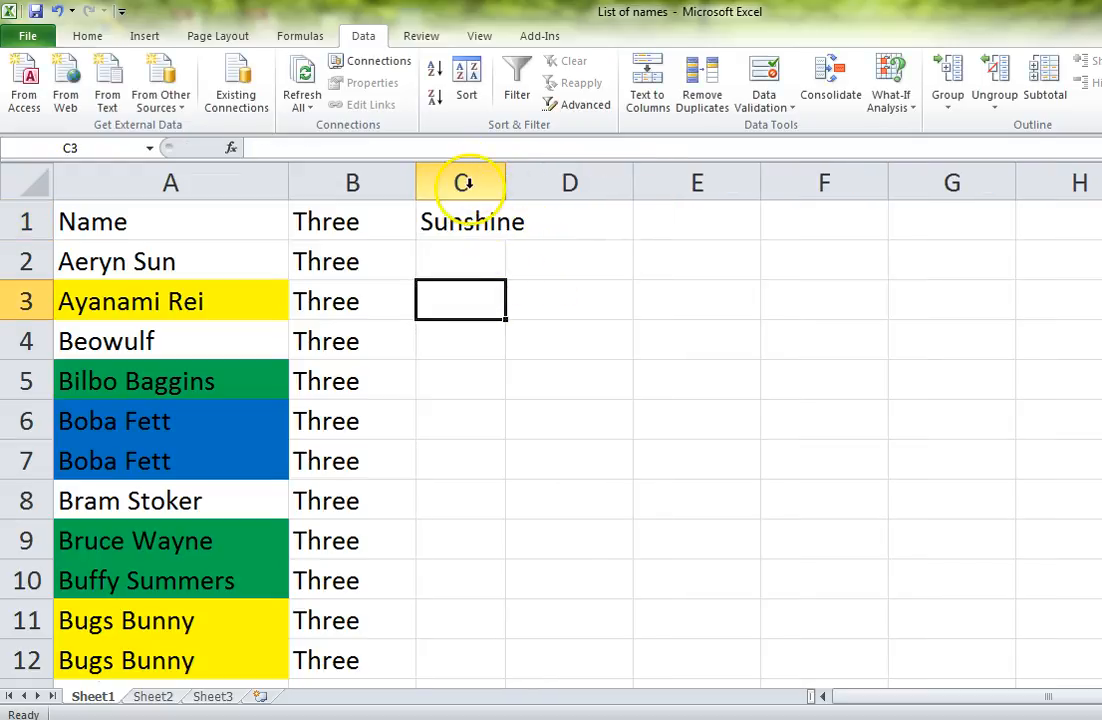
left_click_drag(284, 186, 143, 184)
left_click_drag(265, 183, 370, 180)
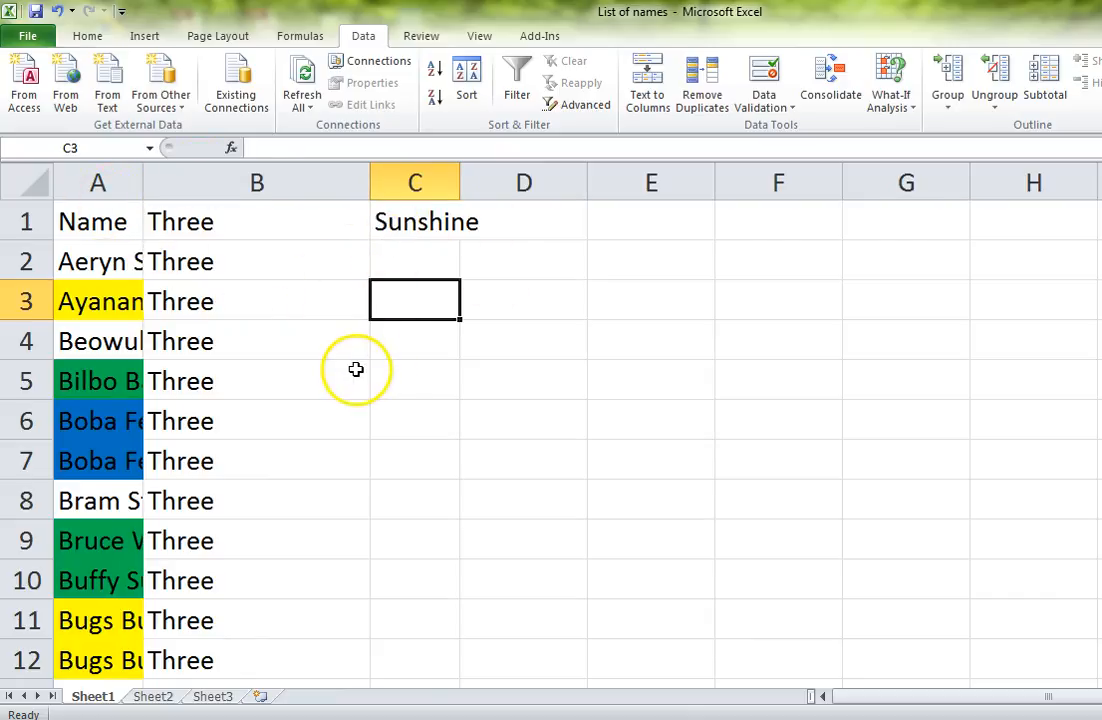
Step: AutoFit the widths of columns A, B and C to their contents one after another
left_click(117, 184)
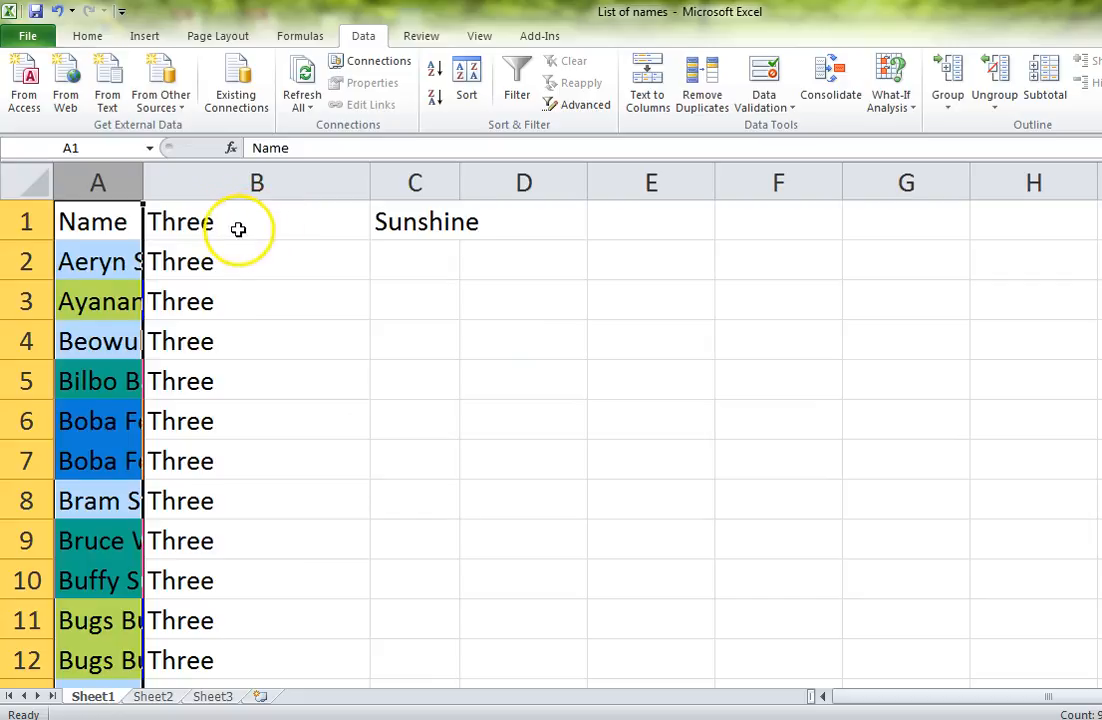
double_click(143, 179)
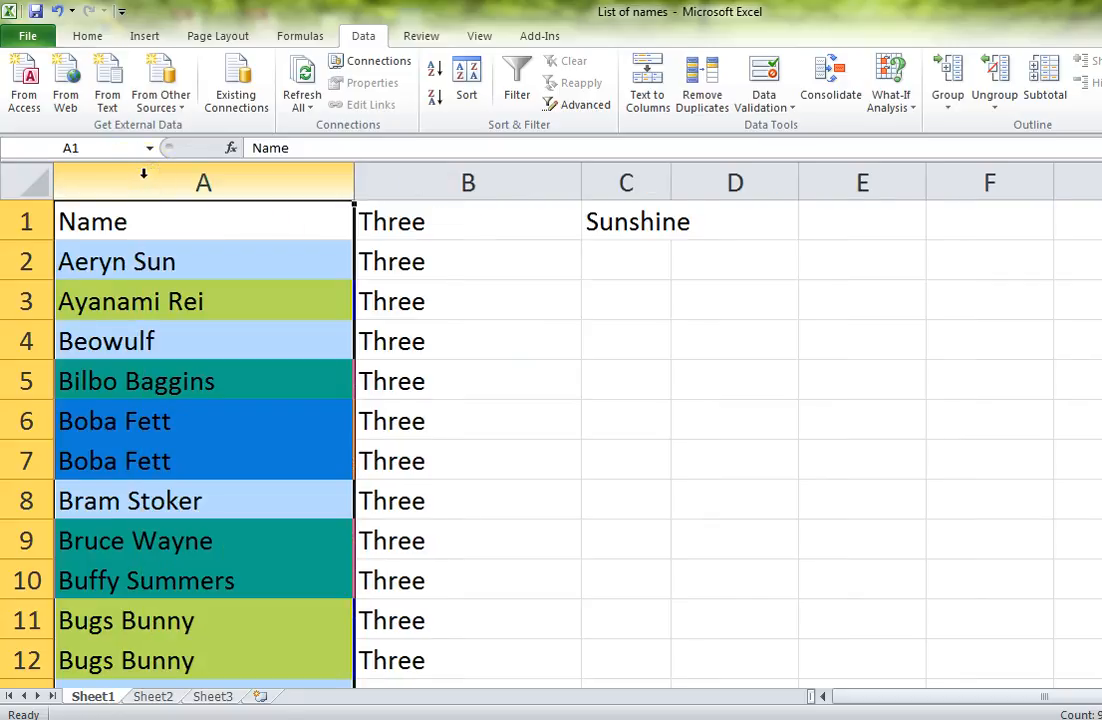
left_click(394, 183)
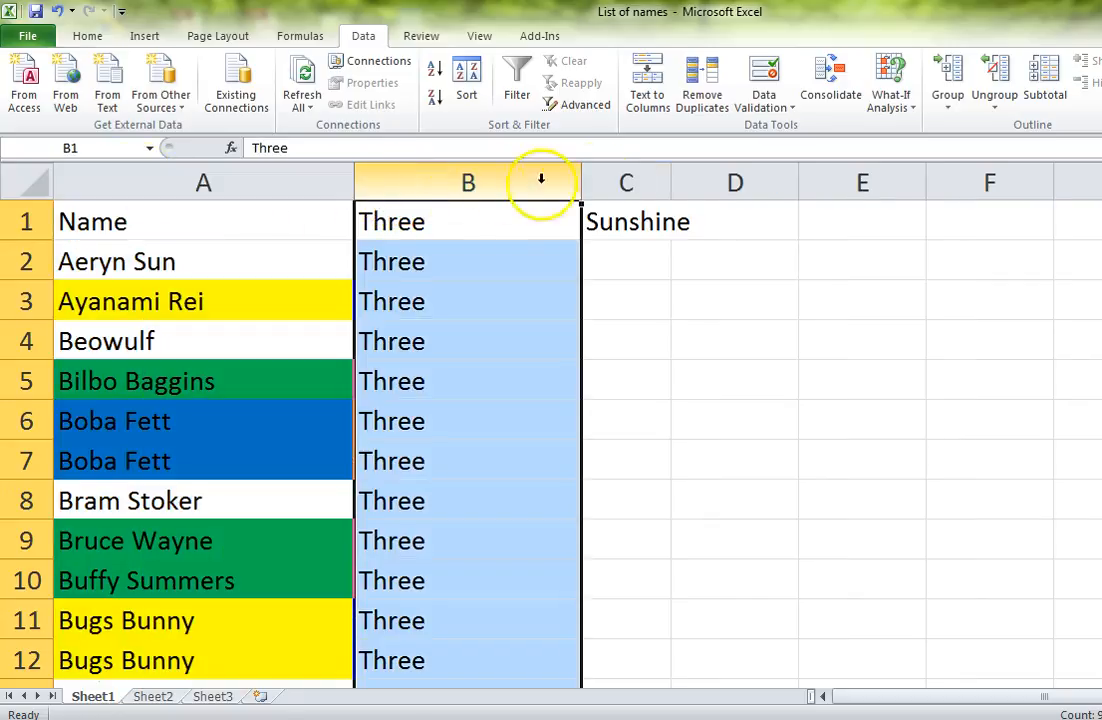
double_click(582, 177)
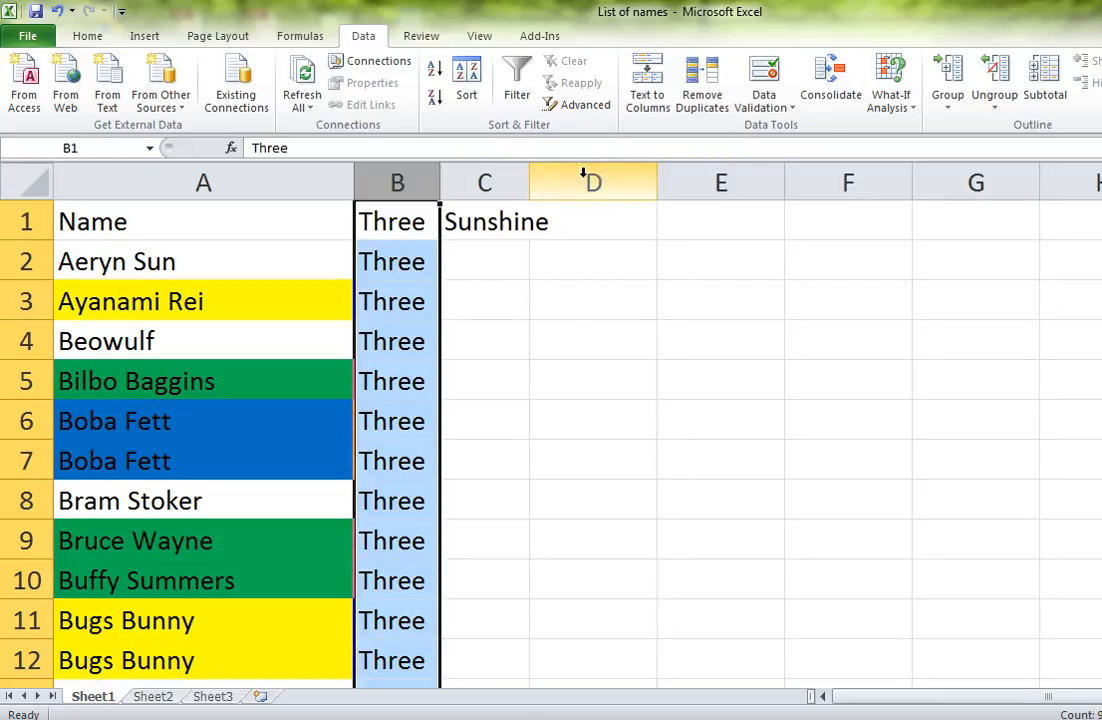
left_click(487, 182)
double_click(527, 177)
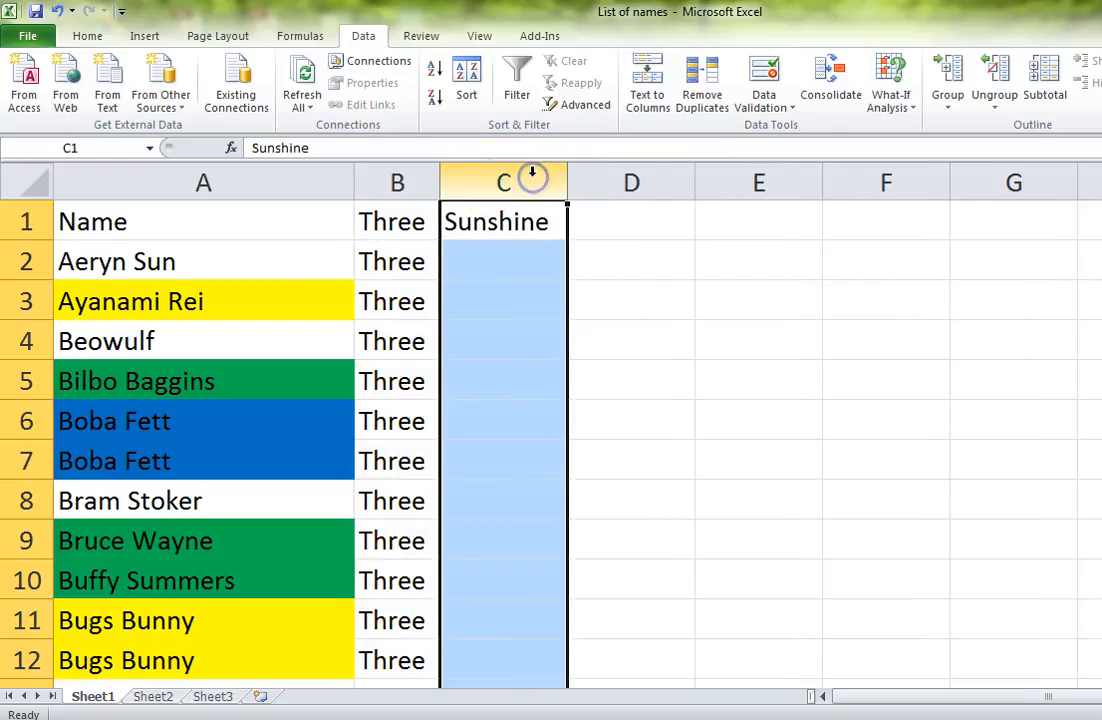
Step: Select the header cells A1 to C1 and the whole columns A through C
left_click(482, 262)
left_click_drag(167, 214, 519, 233)
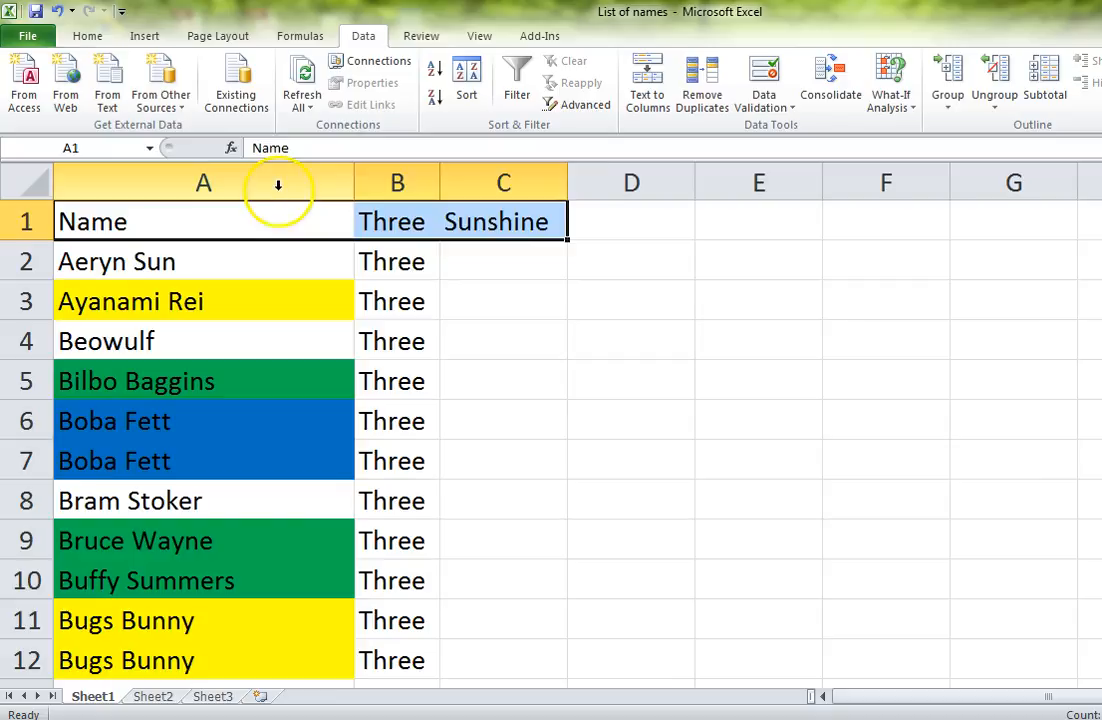
left_click(277, 188)
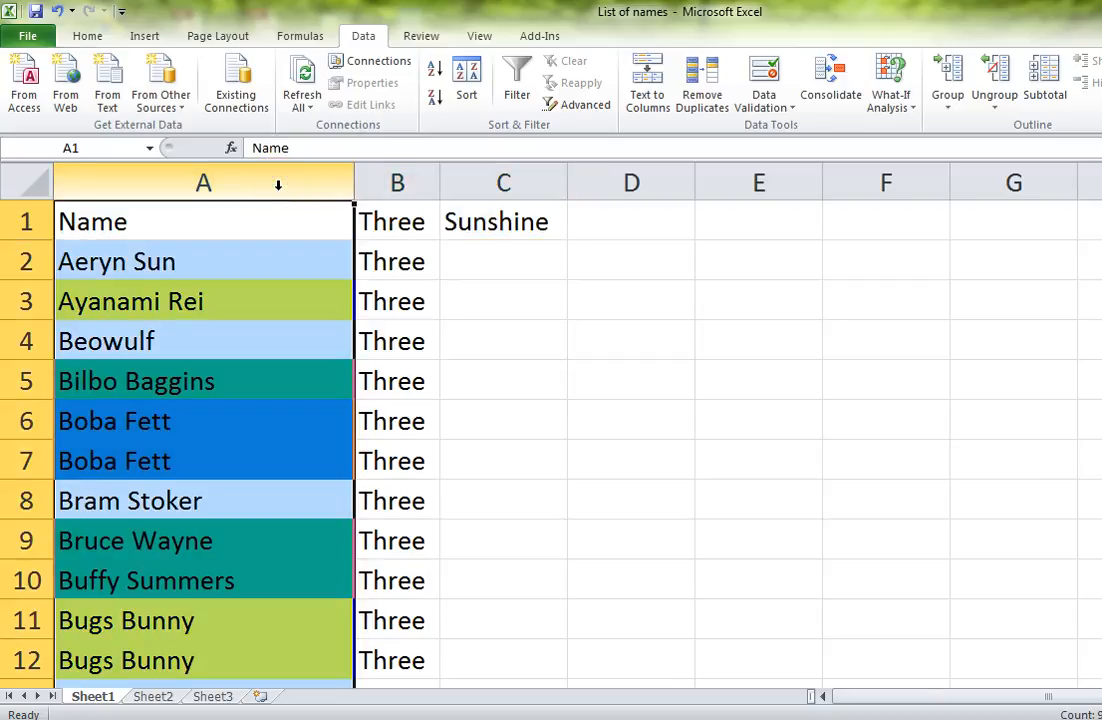
key("shift+Right")
key("shift+Right")
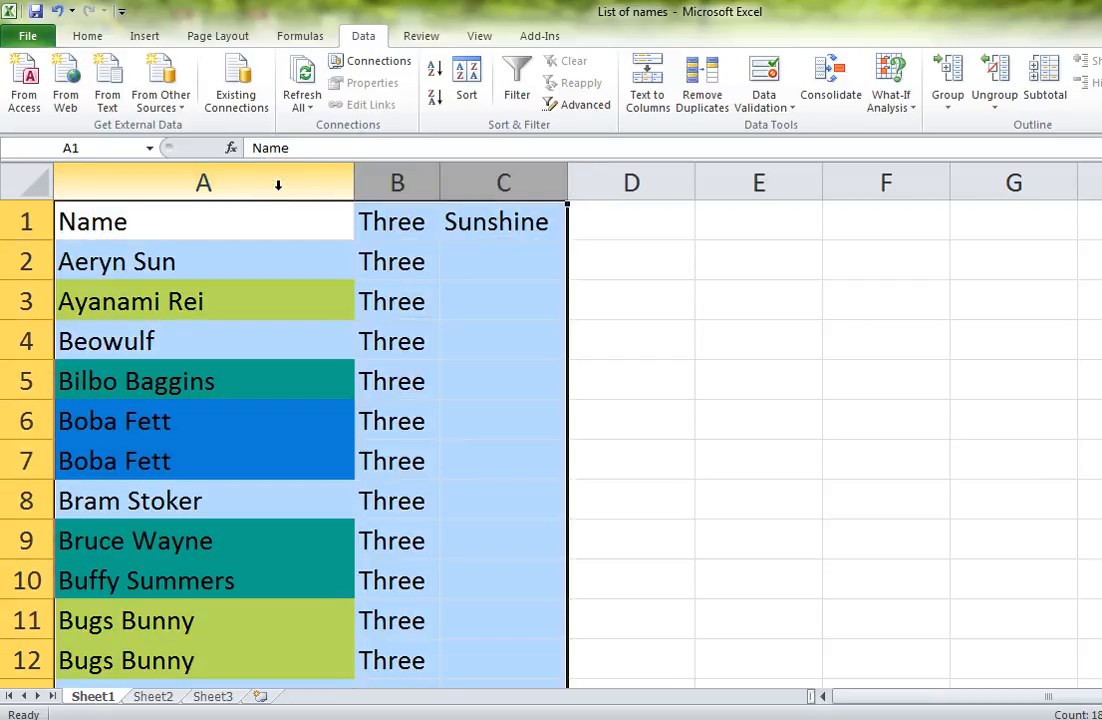
left_click(253, 243)
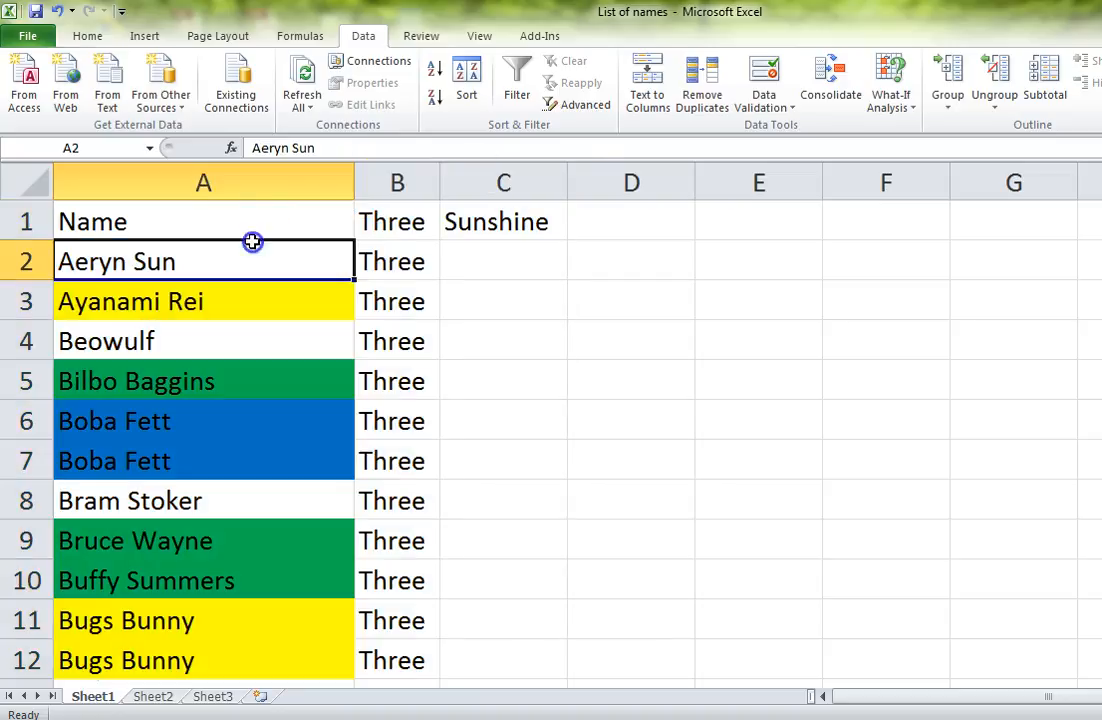
Step: Manually narrow columns A, B and C so that their contents are cut off
left_click_drag(354, 182, 151, 182)
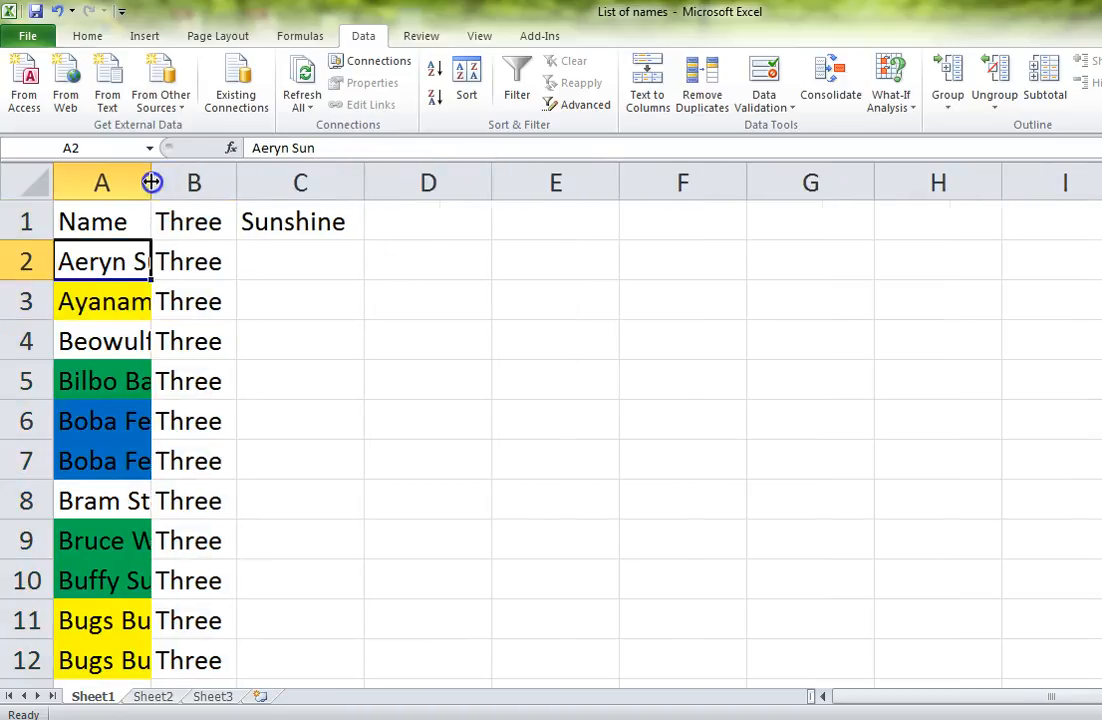
left_click_drag(236, 182, 193, 182)
left_click_drag(316, 182, 276, 182)
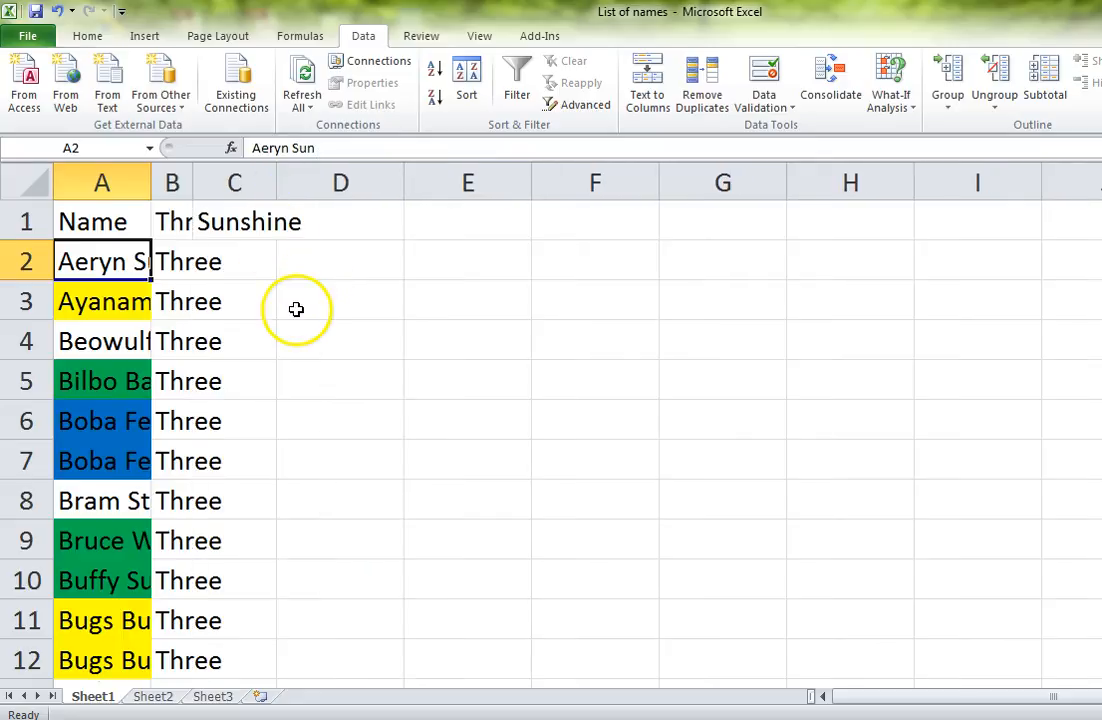
Step: Select the data from A1 through C93 and AutoFit the widths of columns A, B and C
left_click(140, 215)
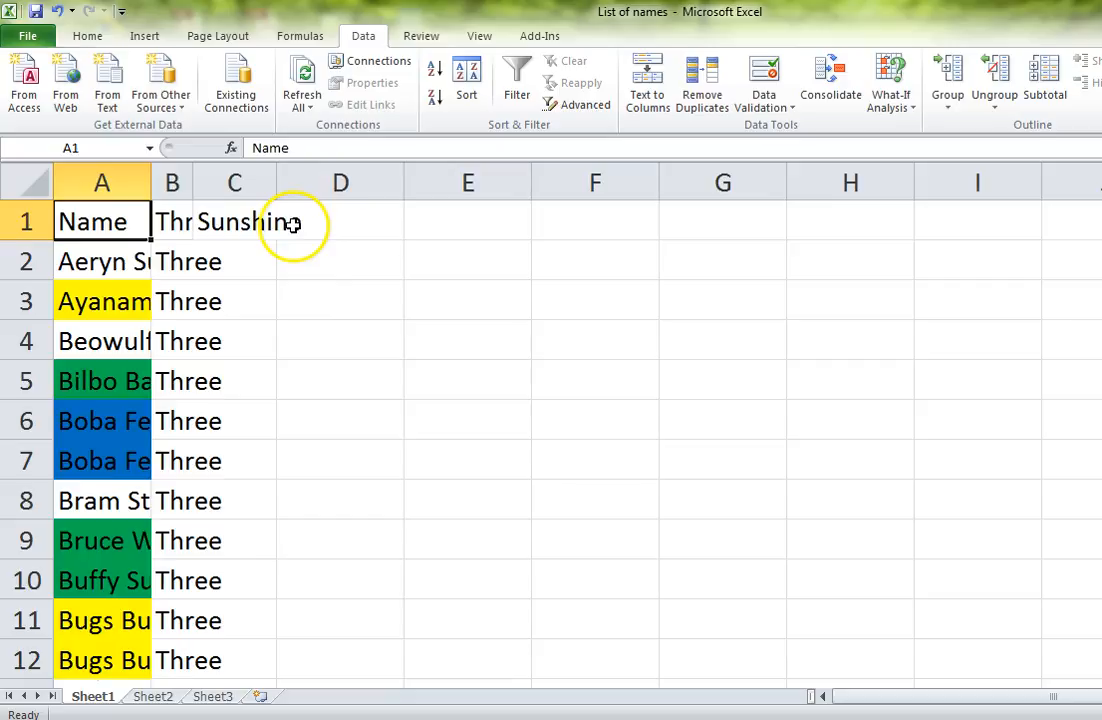
key("ctrl+shift+End")
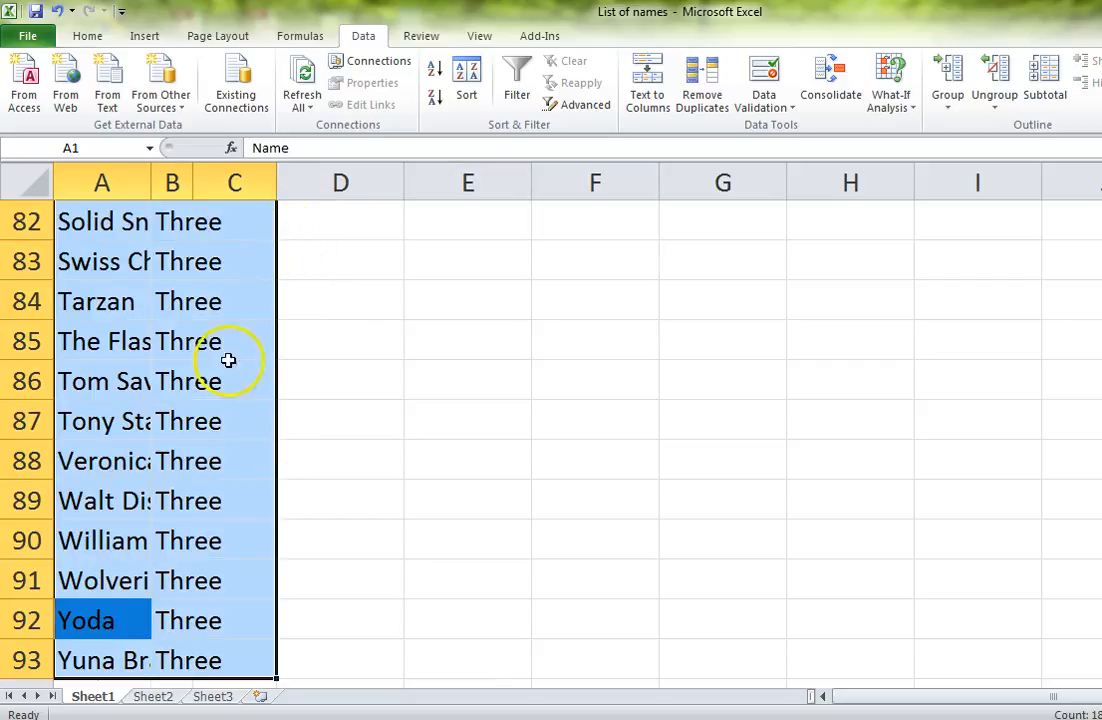
double_click(151, 183)
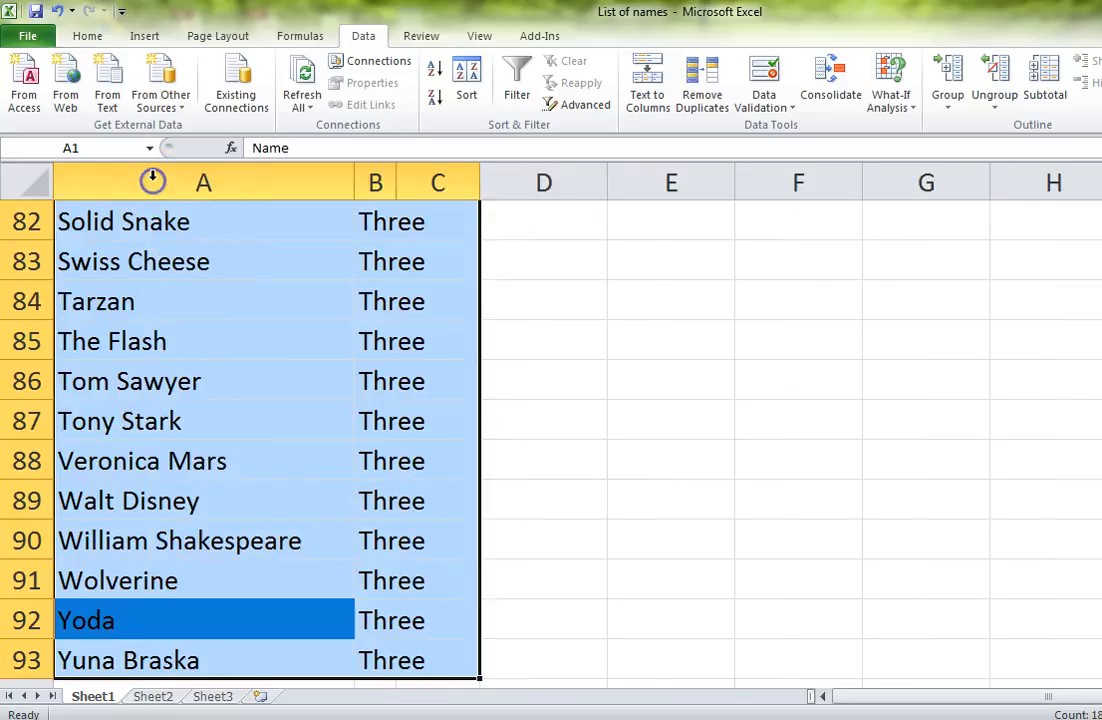
double_click(397, 172)
double_click(521, 172)
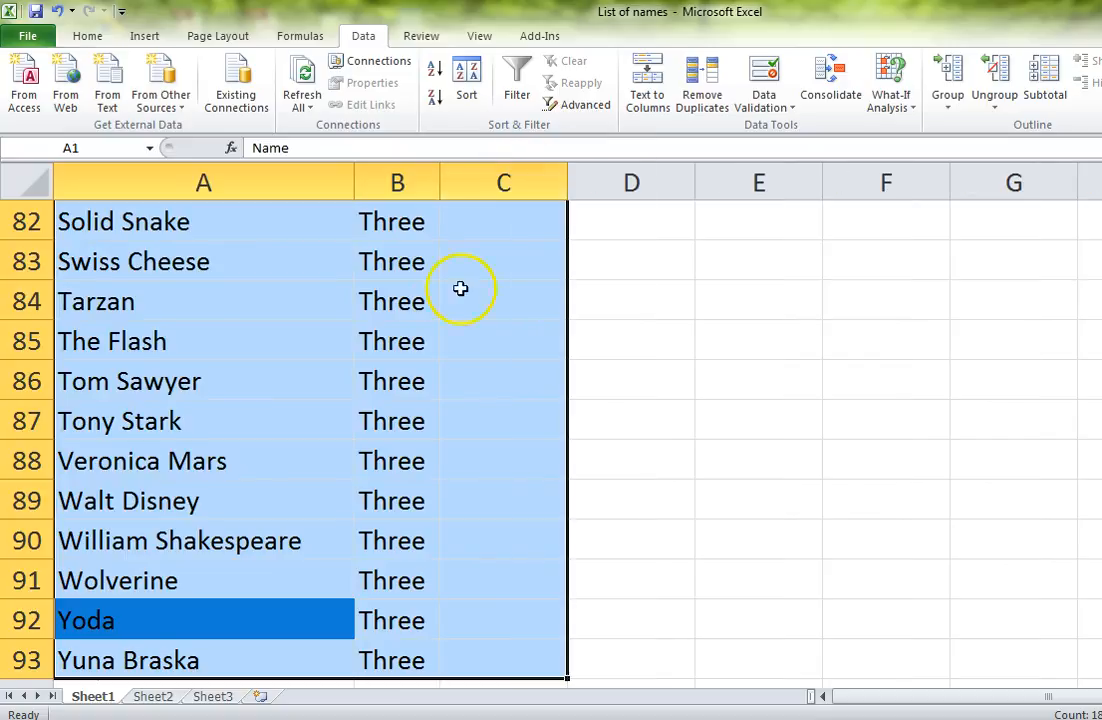
scroll(423, 322, "up", 20)
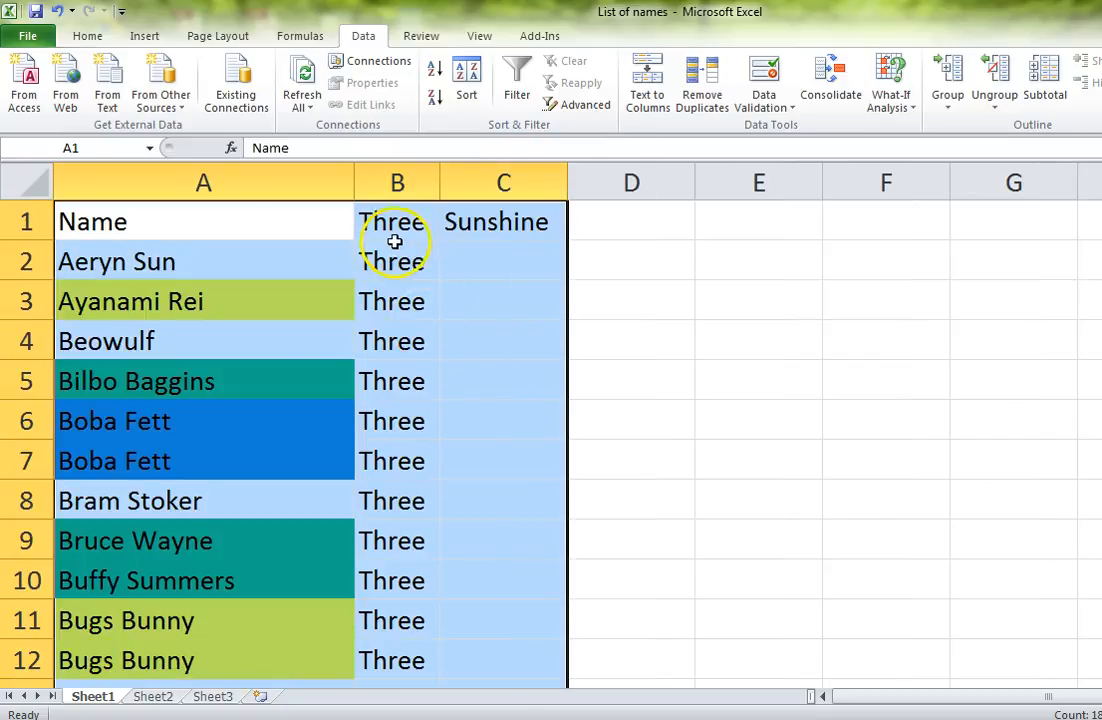
left_click(385, 234)
left_click(500, 224)
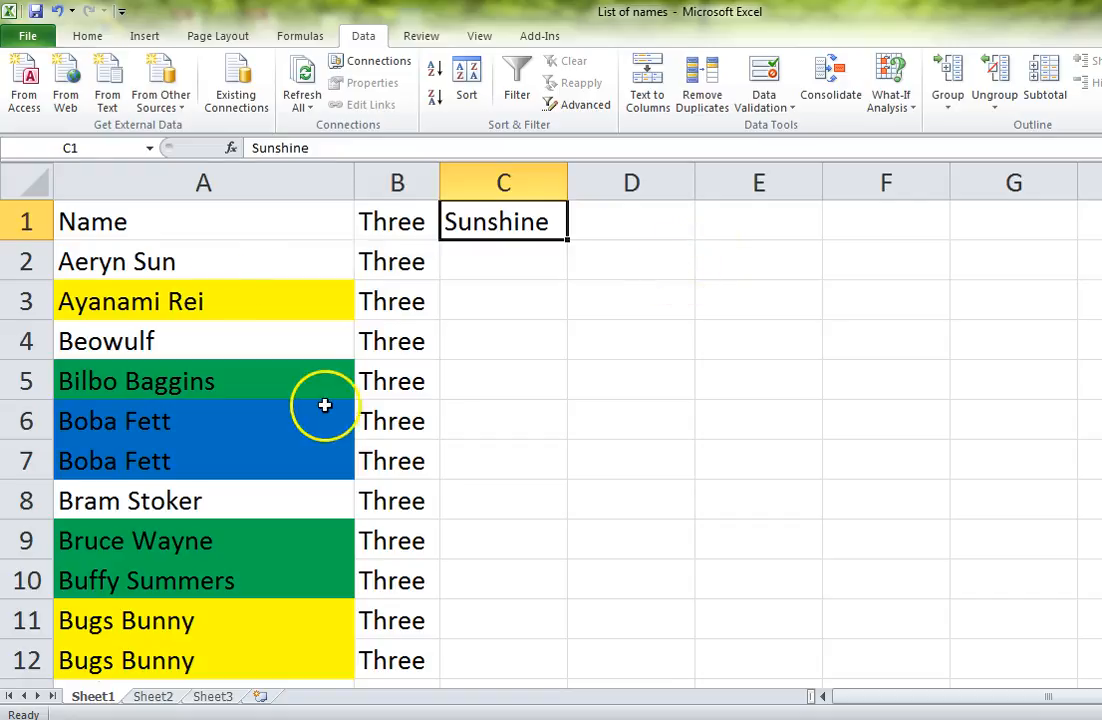
left_click(221, 248)
left_click(286, 209)
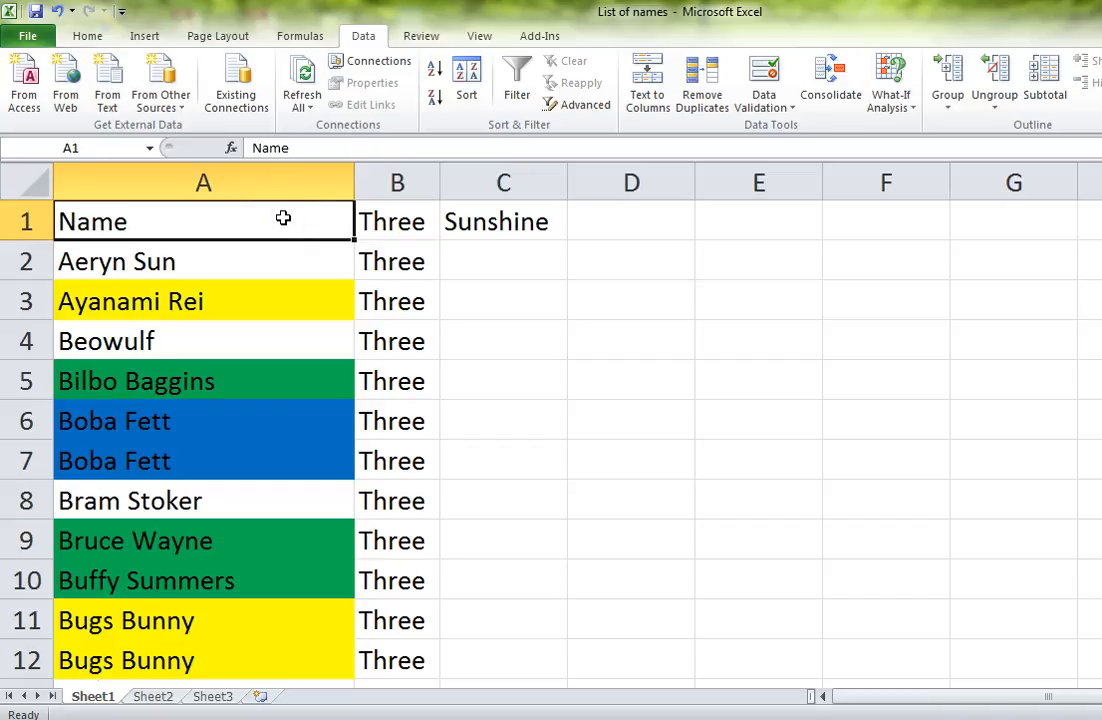
Step: Extend the selection from A1 through the last used cell, C93, and return to the top of column A
key("ctrl+shift+End")
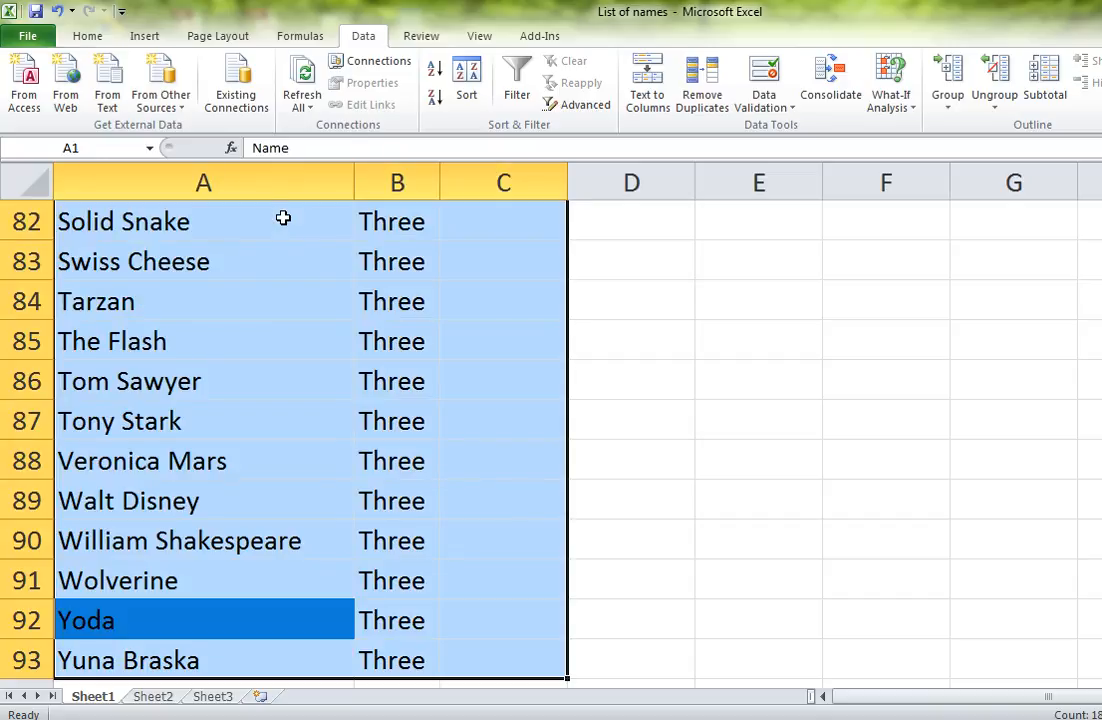
scroll(529, 425, "up", 20)
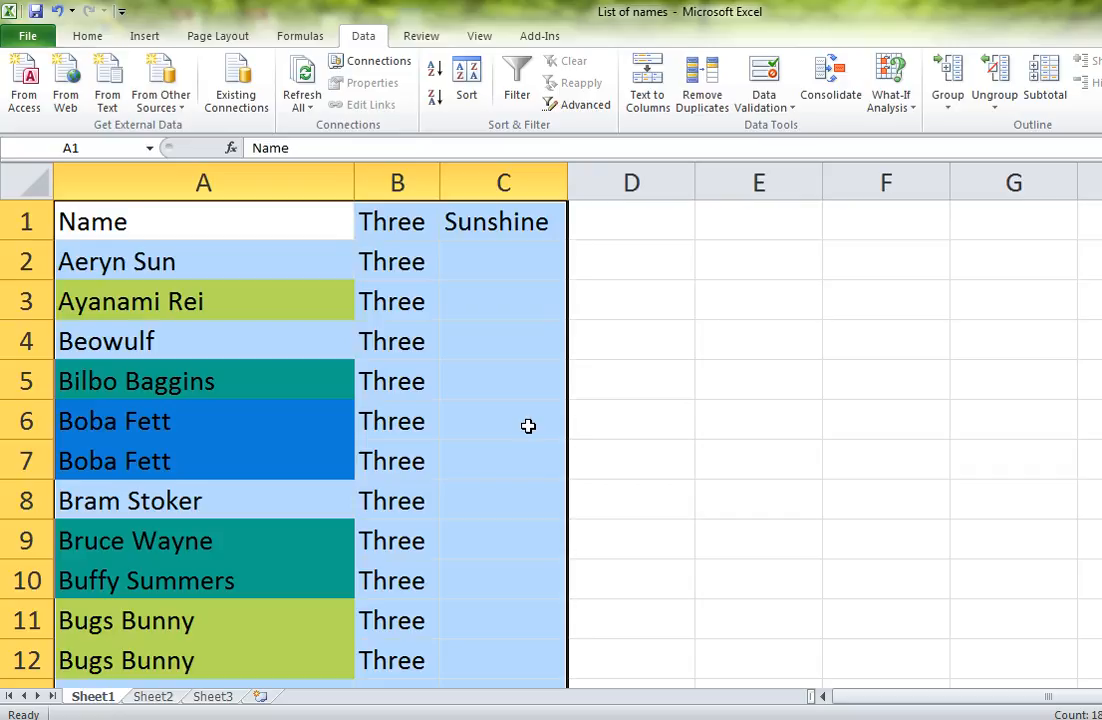
left_click(150, 218)
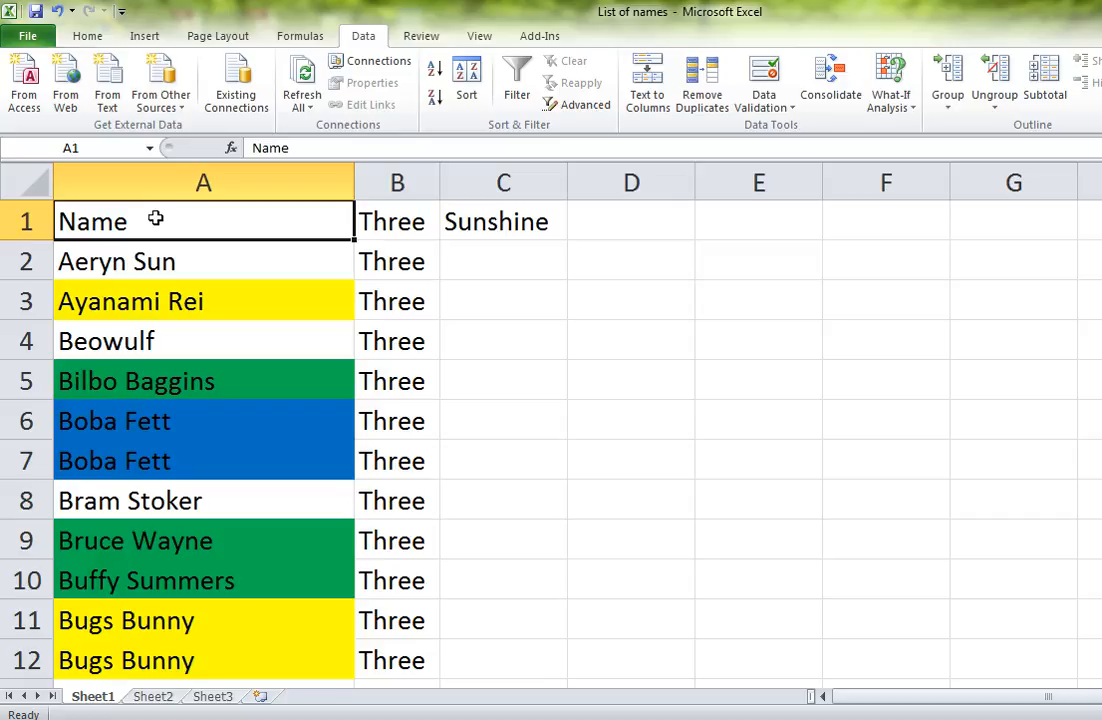
key("Return")
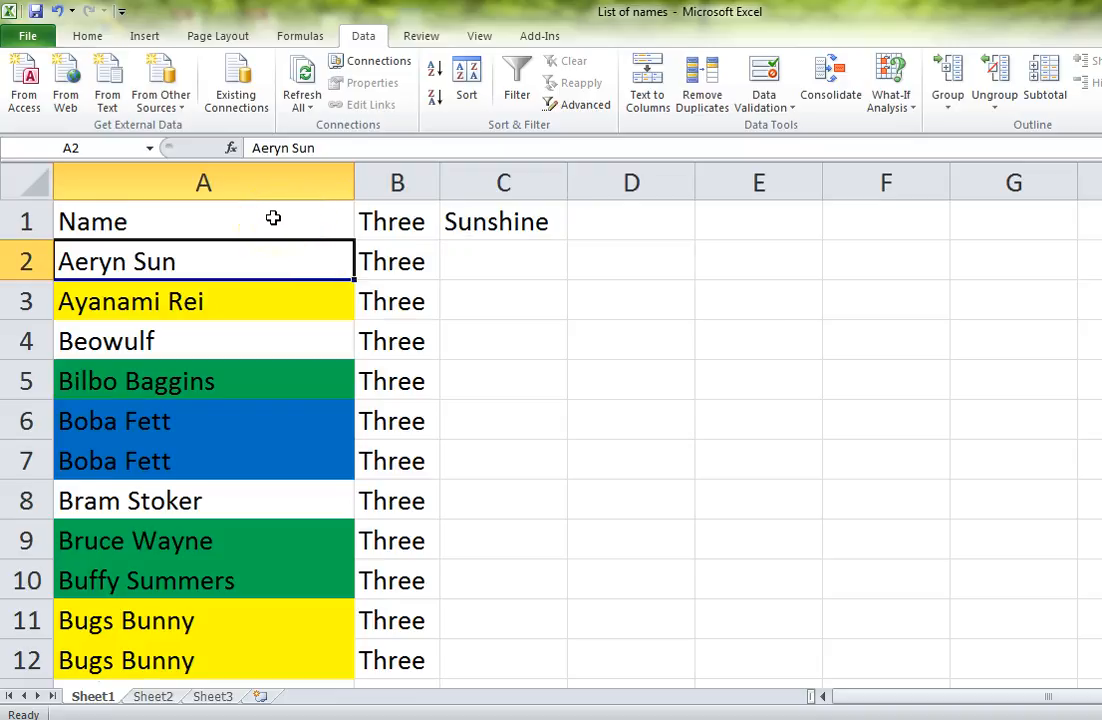
Step: Copy "Sunshine" from cell C1 and paste it into cell D3
left_click(478, 218)
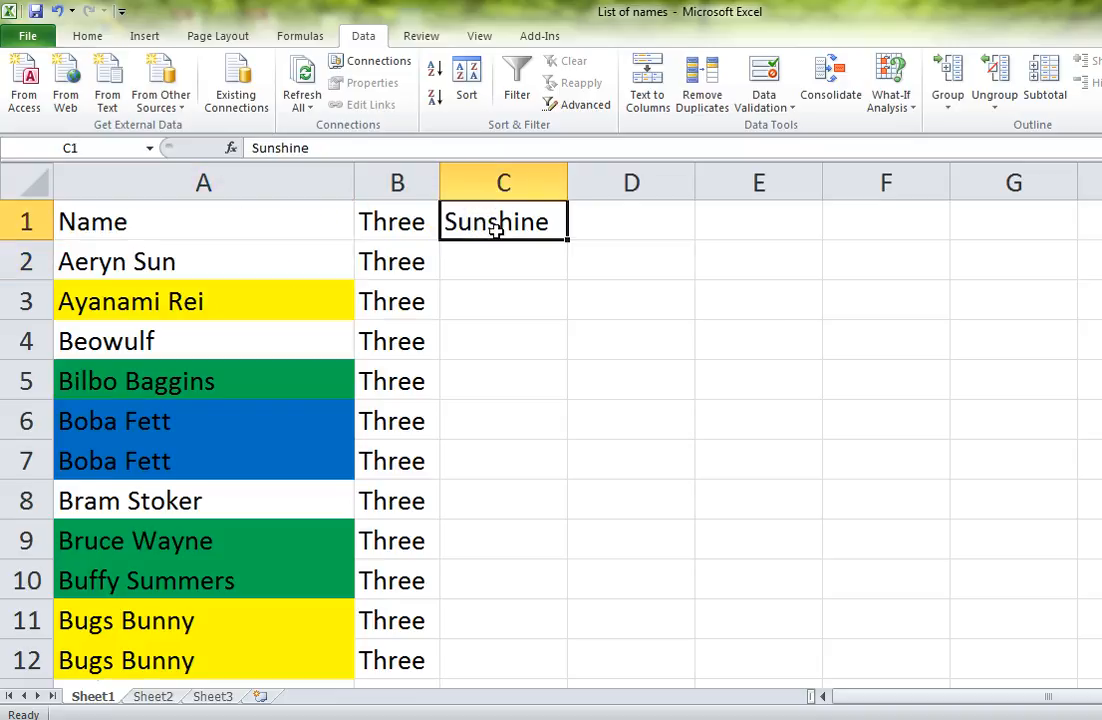
key("ctrl+c")
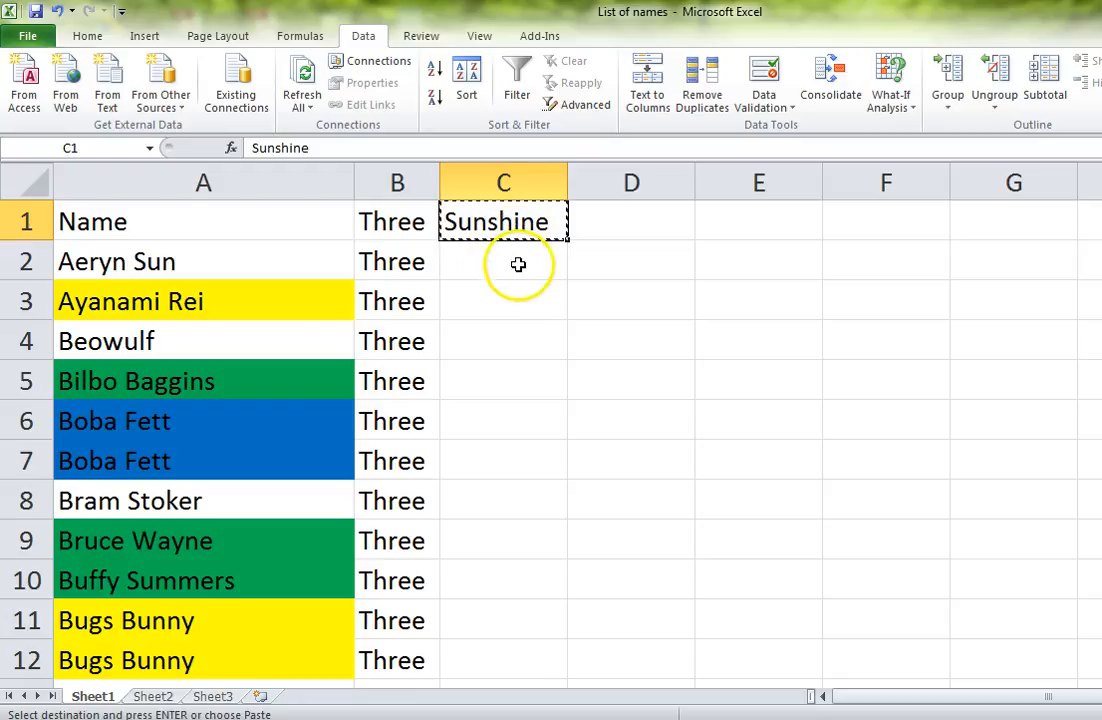
left_click(520, 258)
left_click(574, 296)
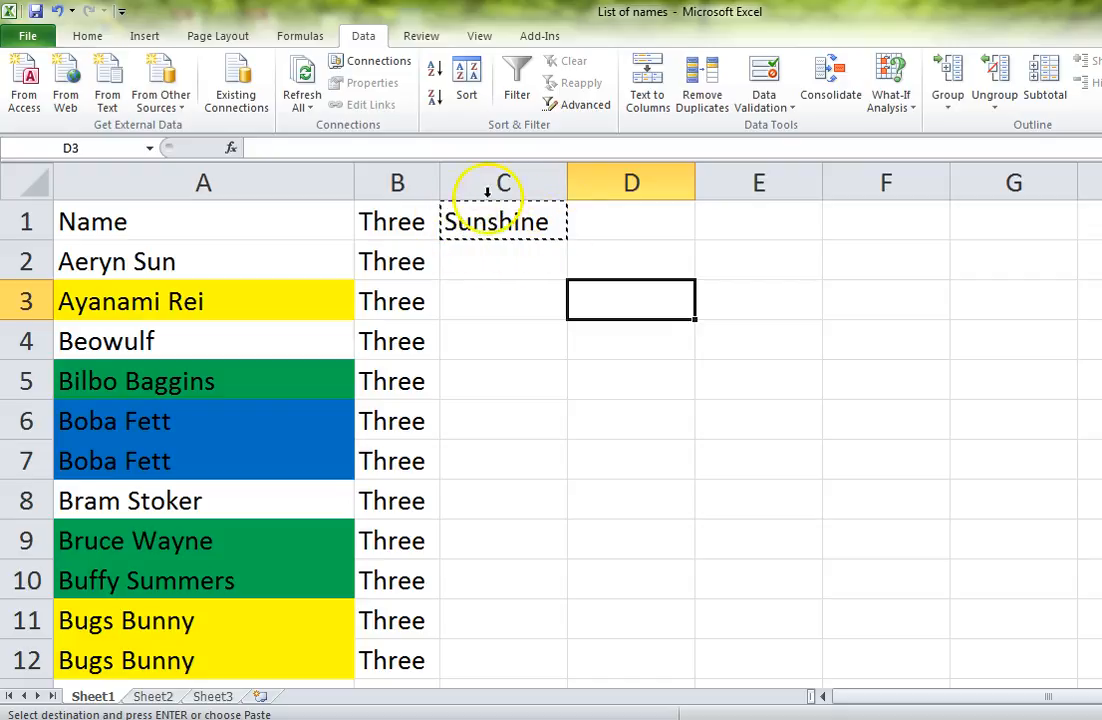
right_click(651, 306)
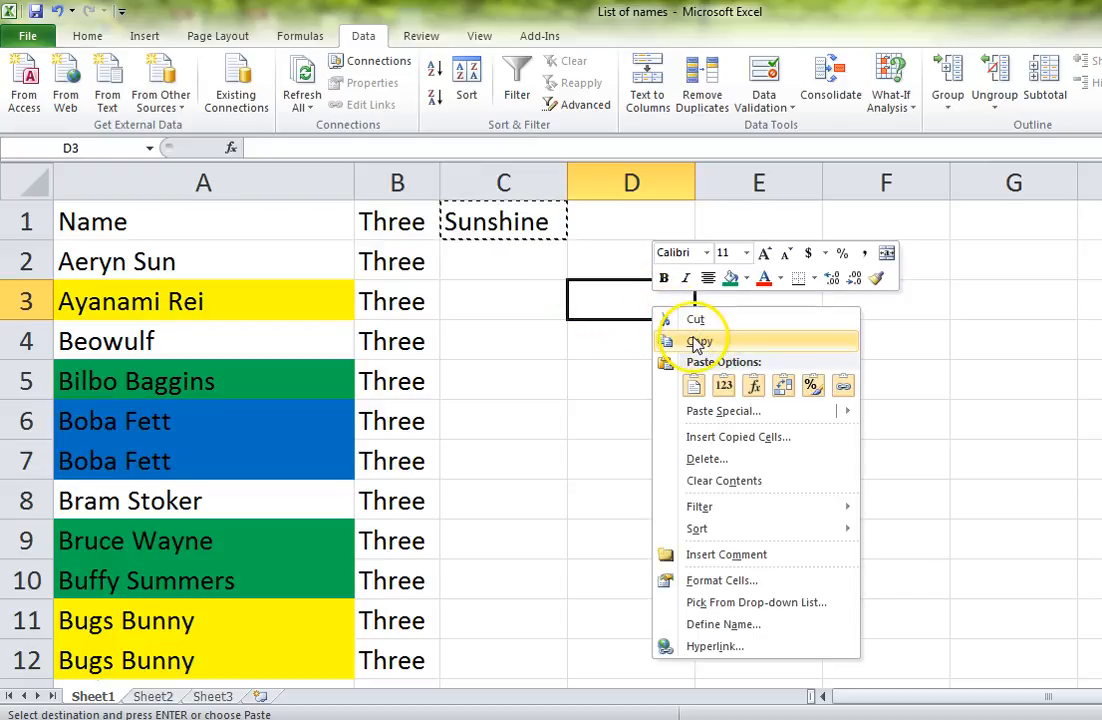
left_click(569, 300)
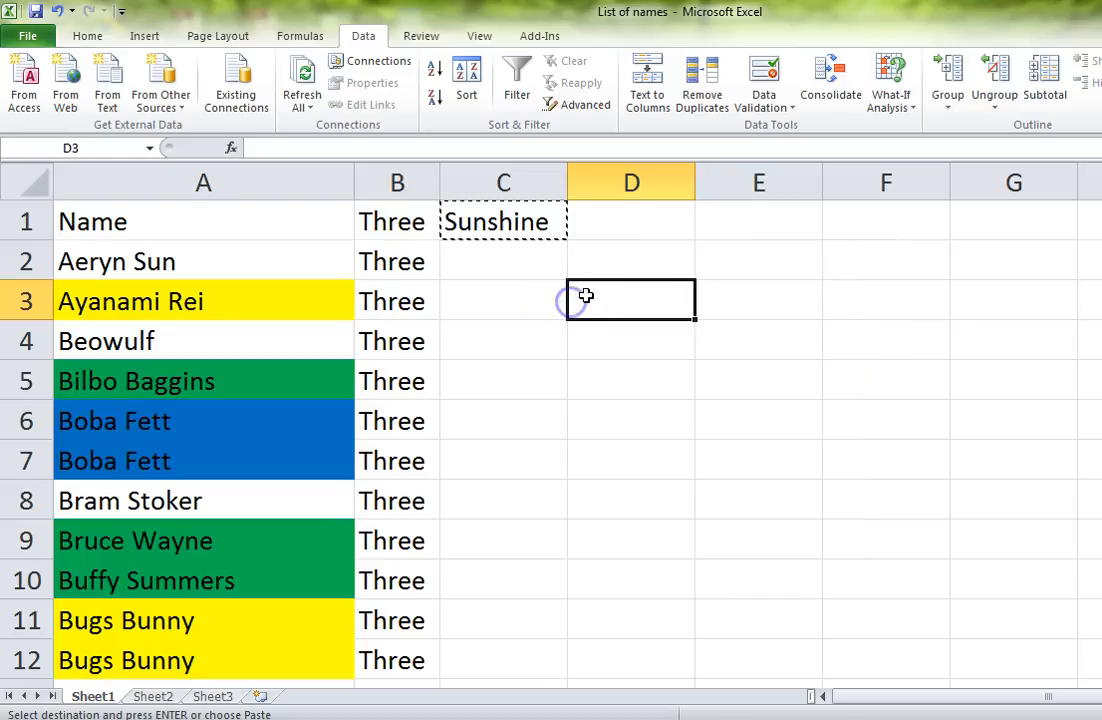
key("ctrl+v")
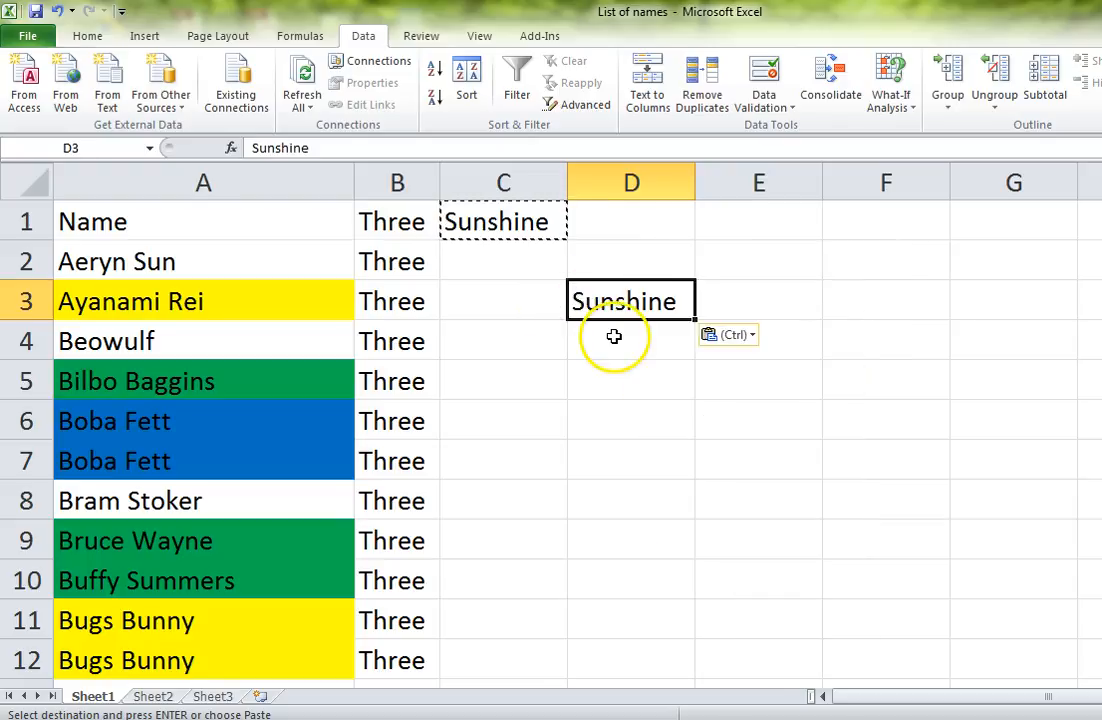
Step: Paste the copied "Sunshine" into cells D4, D5, D6, E3, E5 and E4
left_click(590, 338)
key("ctrl+v")
left_click(675, 390)
key("ctrl+v")
left_click(652, 431)
key("ctrl+v")
left_click(735, 302)
key("ctrl+v")
left_click(753, 368)
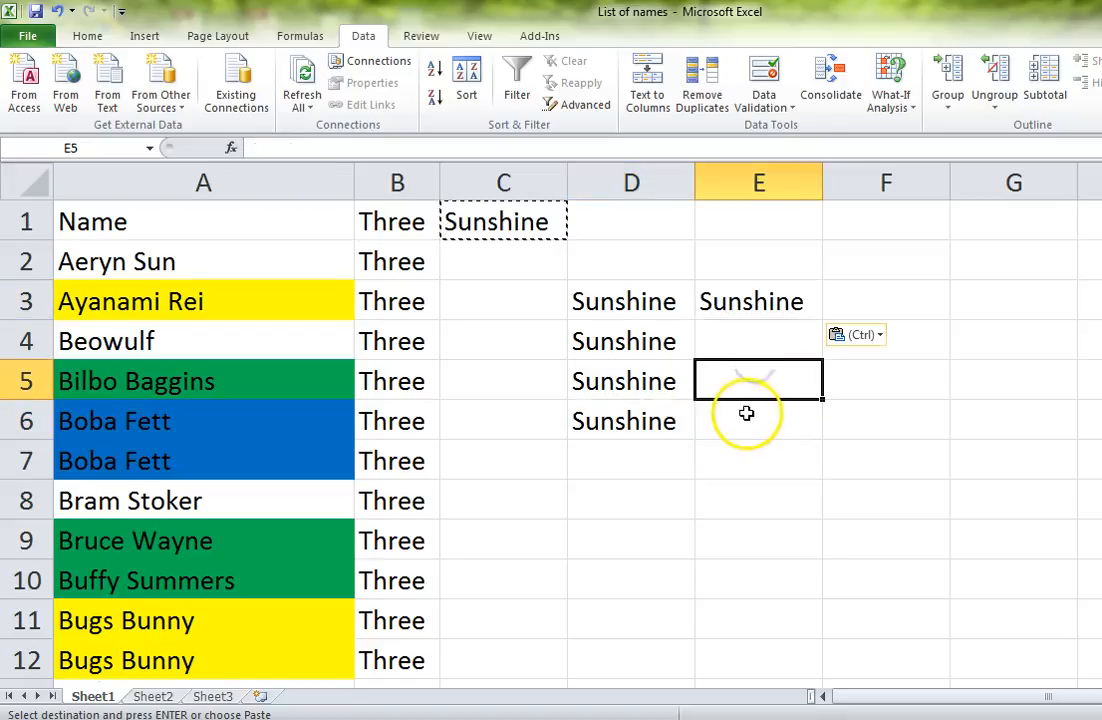
key("ctrl+v")
left_click(738, 350)
key("ctrl+v")
left_click(530, 340)
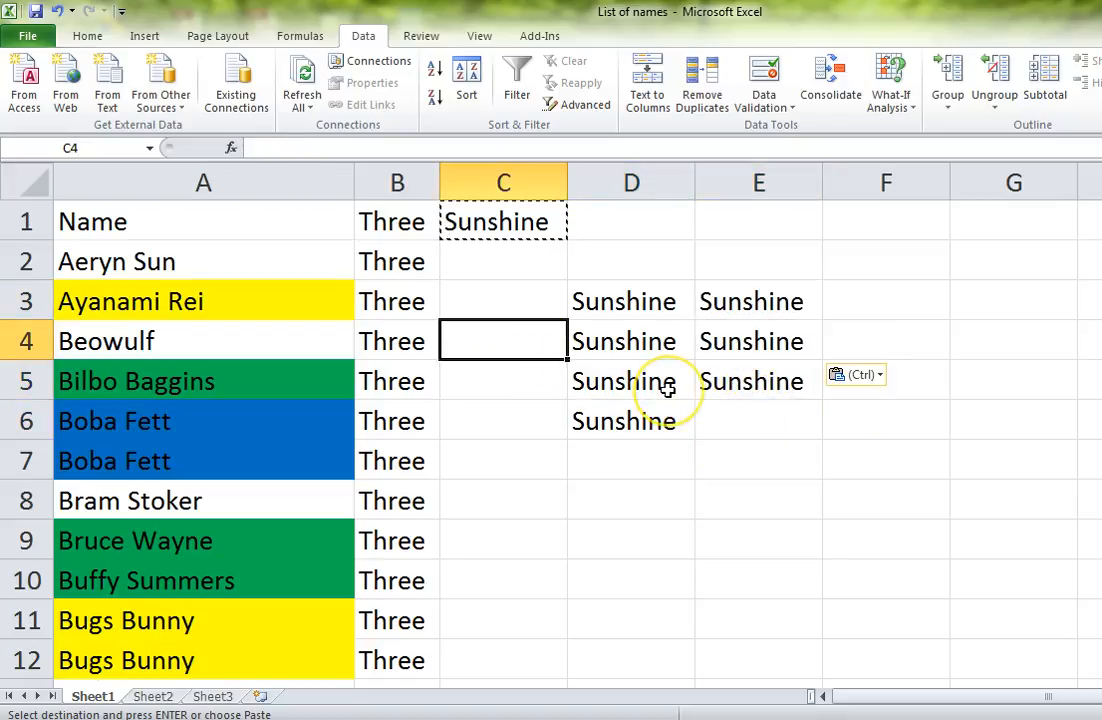
left_click(538, 226)
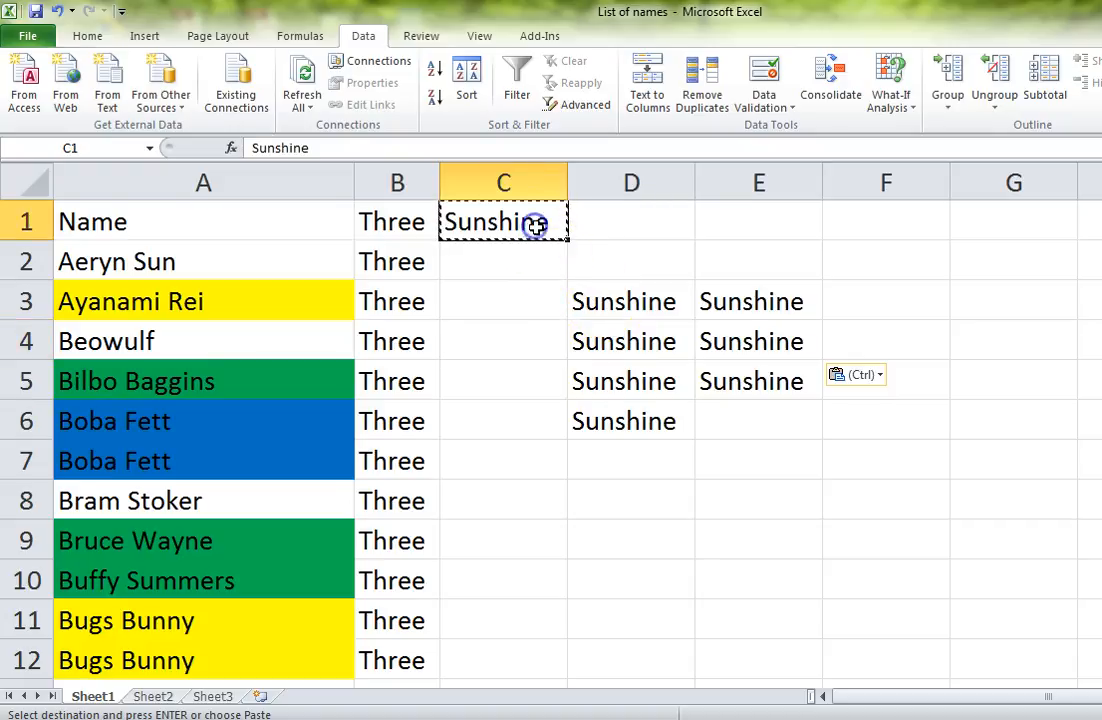
left_click(603, 302)
key("ctrl")
key("ctrl")
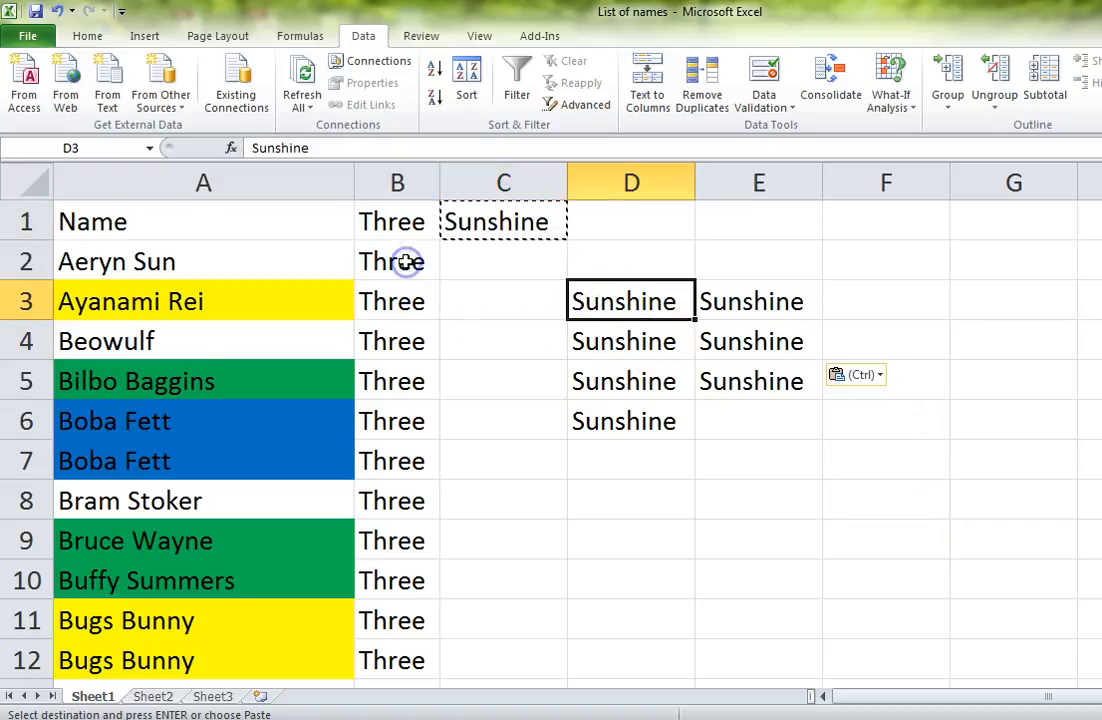
Step: Copy "Three" from cell B2 and paste it into cells C2 and D2
left_click(385, 261)
key("ctrl+c")
left_click(503, 268)
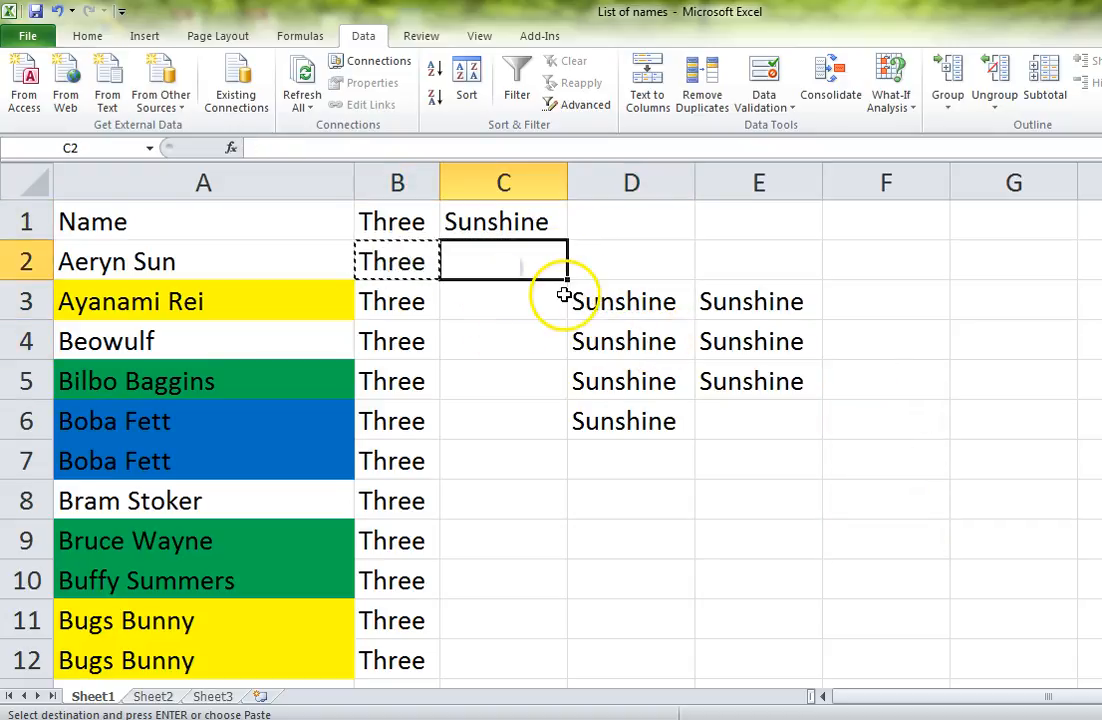
key("ctrl+v")
key("Right")
key("ctrl+v")
key("ctrl")
key("ctrl")
Step: Paste the copied "Three" into cells D5, D4, C3 and C5
left_click(630, 381)
key("ctrl+v")
left_click(632, 340)
key("ctrl+v")
left_click(504, 316)
key("ctrl+v")
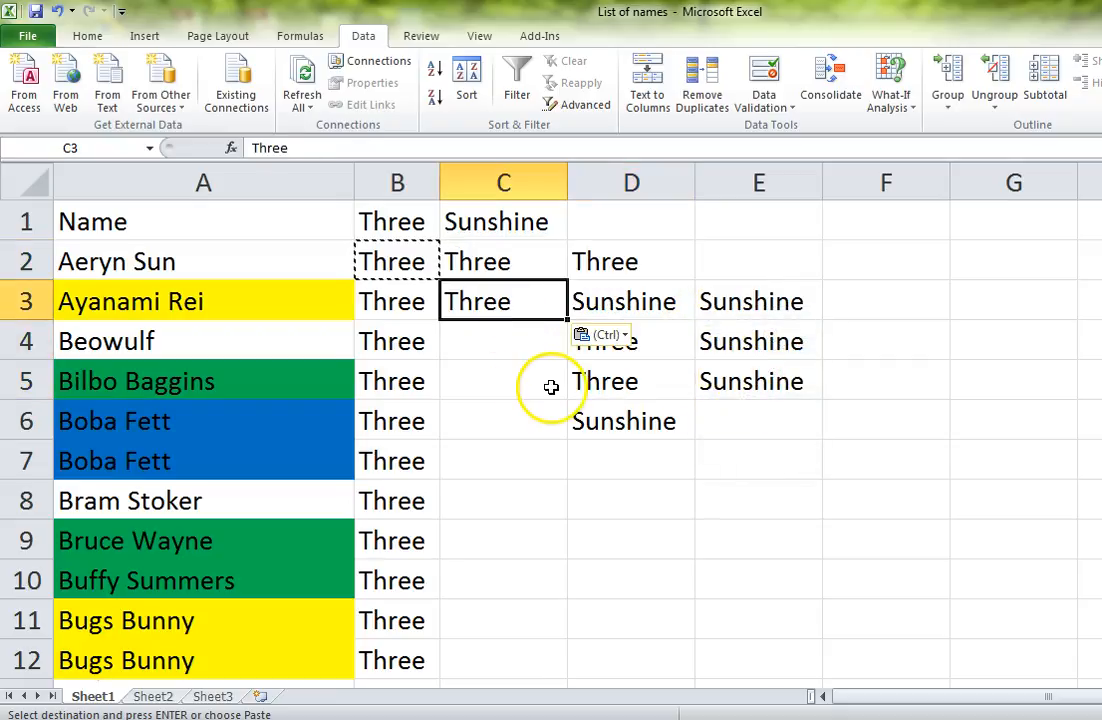
left_click(546, 386)
key("ctrl+v")
left_click(743, 447)
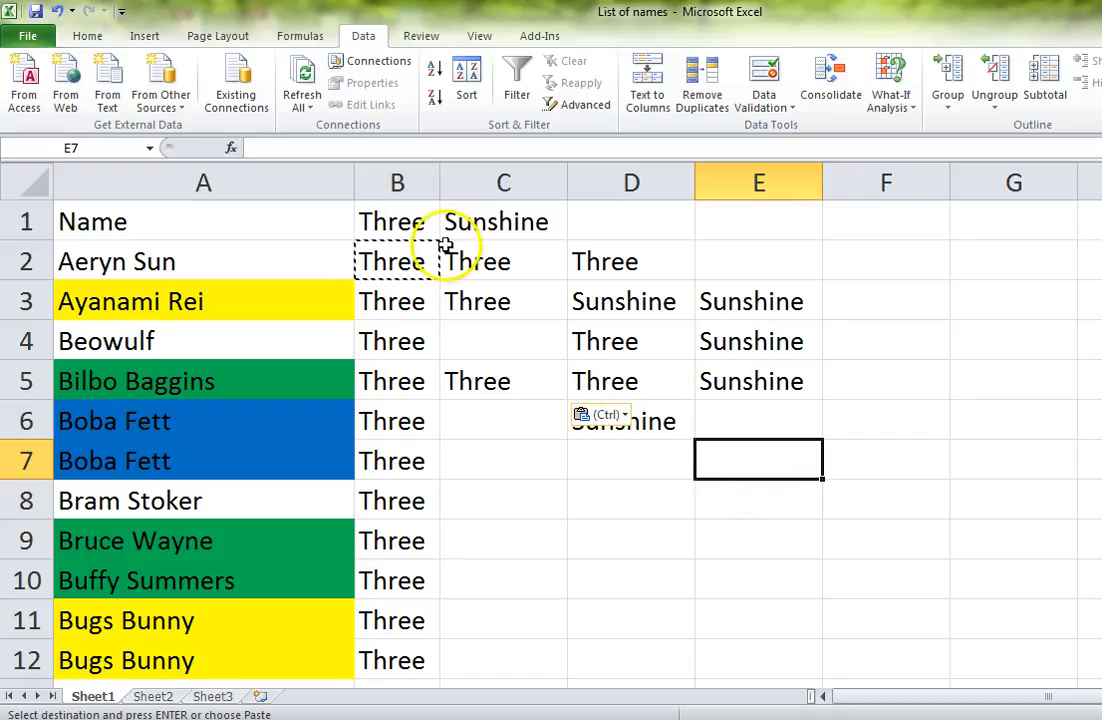
Step: Move "Sunshine" from cell C1 to cell C6 by cutting and pasting it
left_click(487, 221)
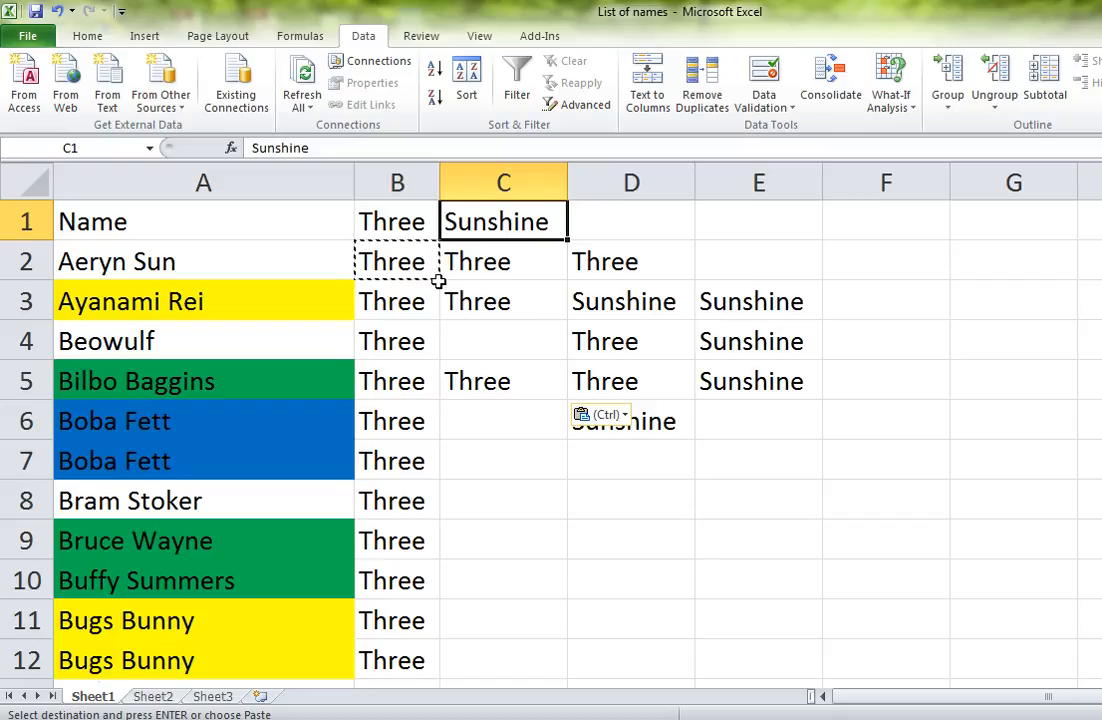
key("ctrl")
left_click(501, 220)
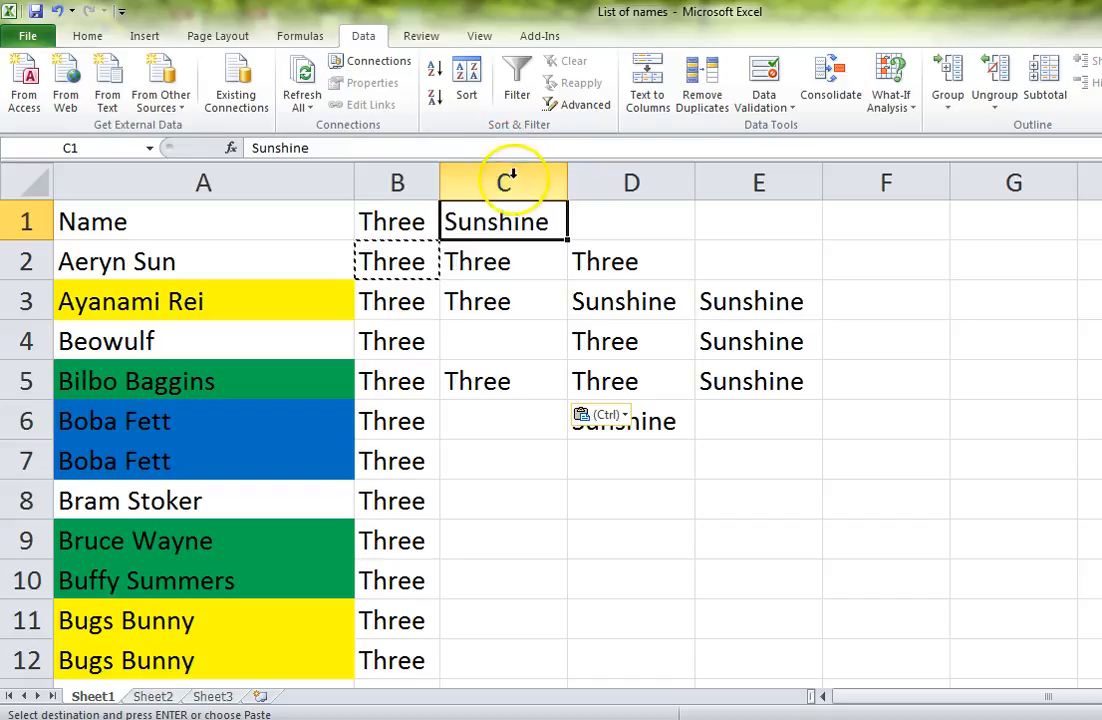
left_click(501, 211)
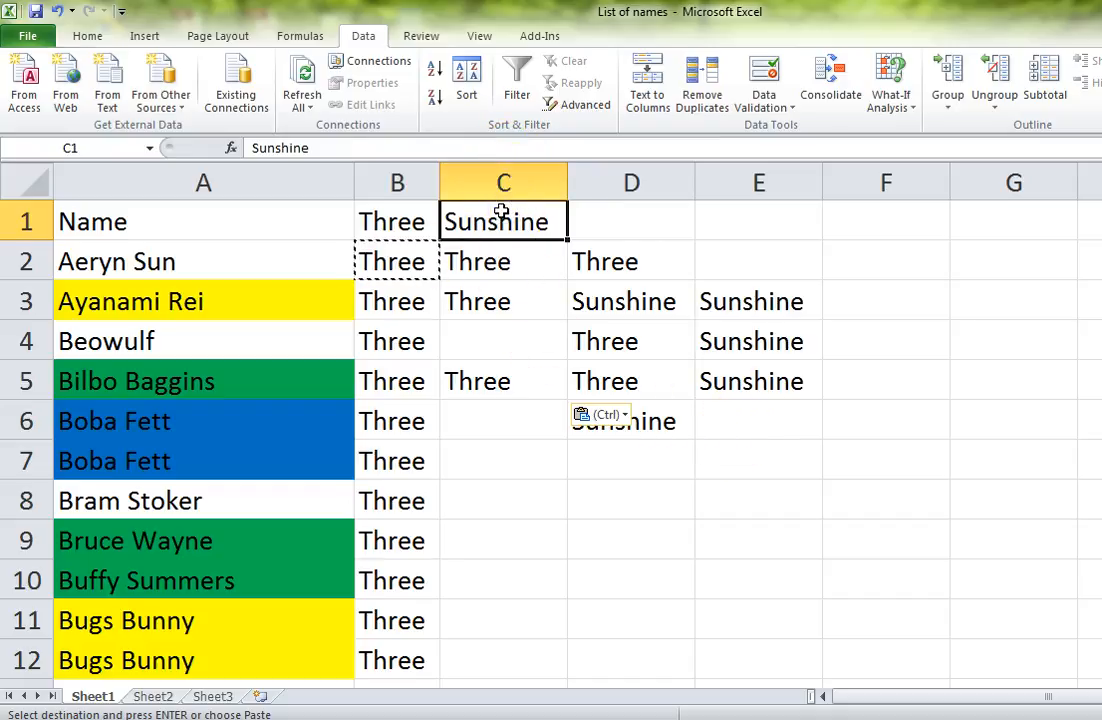
key("ctrl+c")
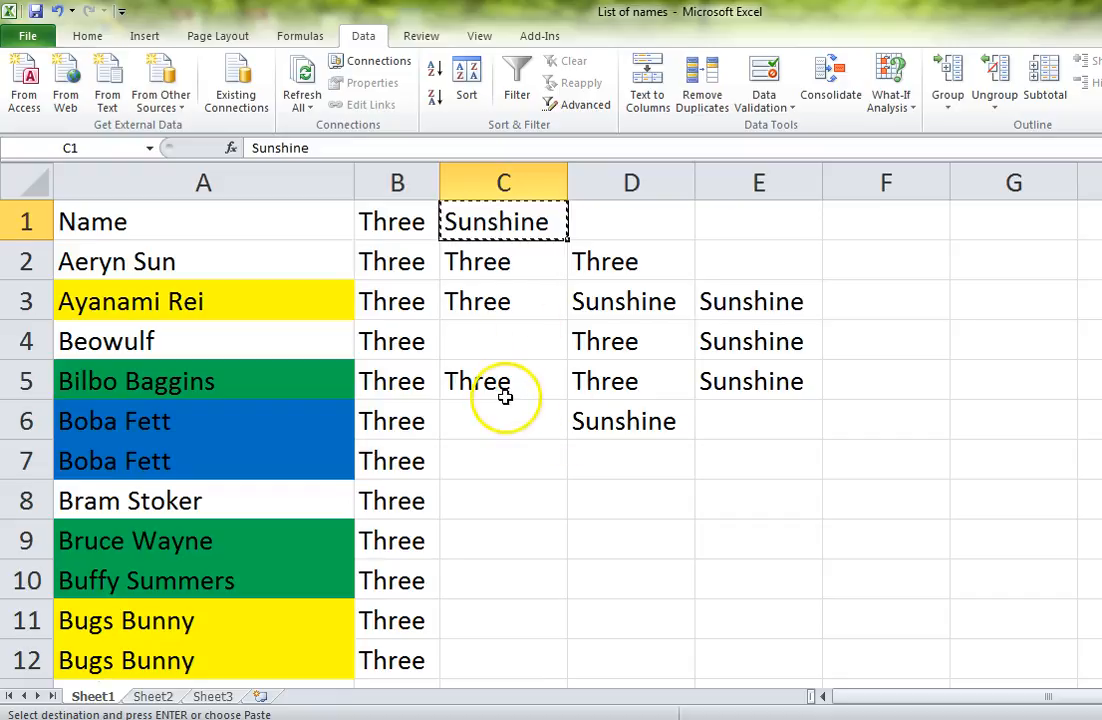
left_click(528, 416)
key("Return")
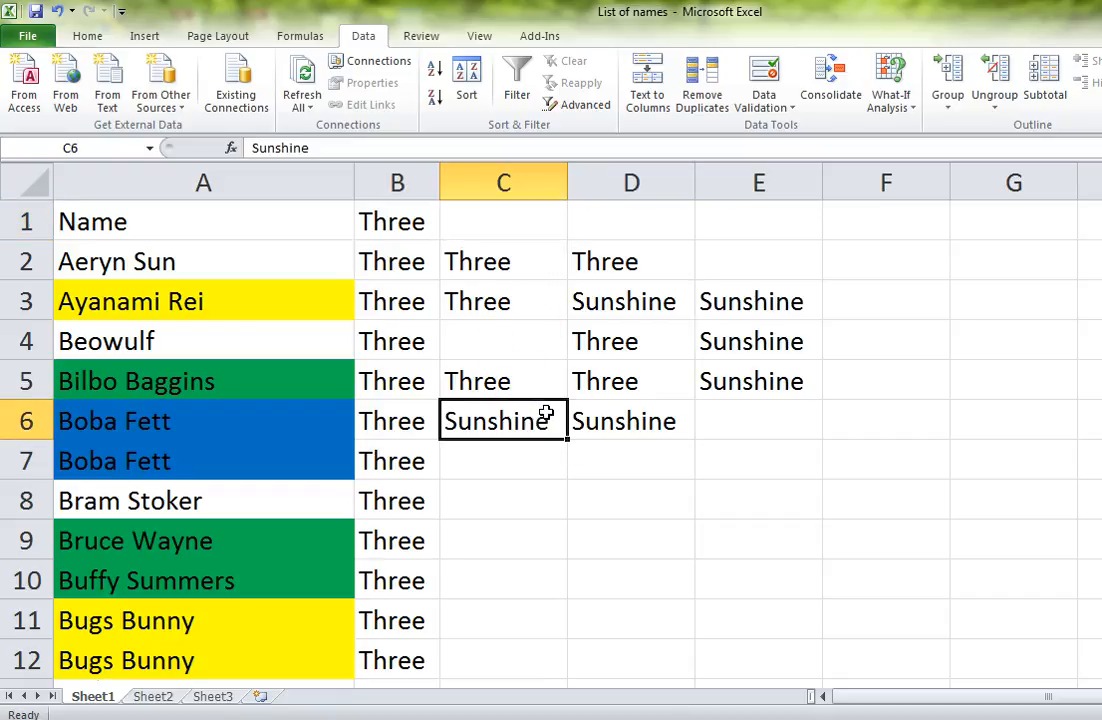
Step: Check the emptied cell C1 and the pasted cell C6, and undo the move of "Sunshine"
left_click(517, 233)
left_click(524, 437)
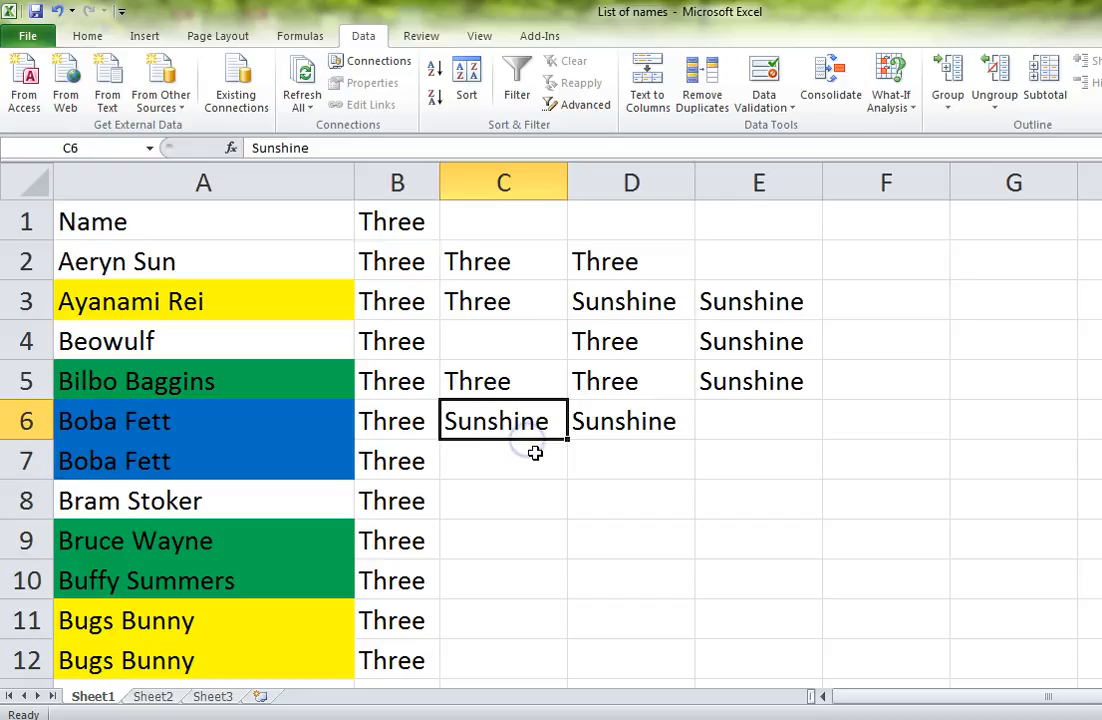
left_click(507, 214)
left_click(507, 423)
left_click(525, 352)
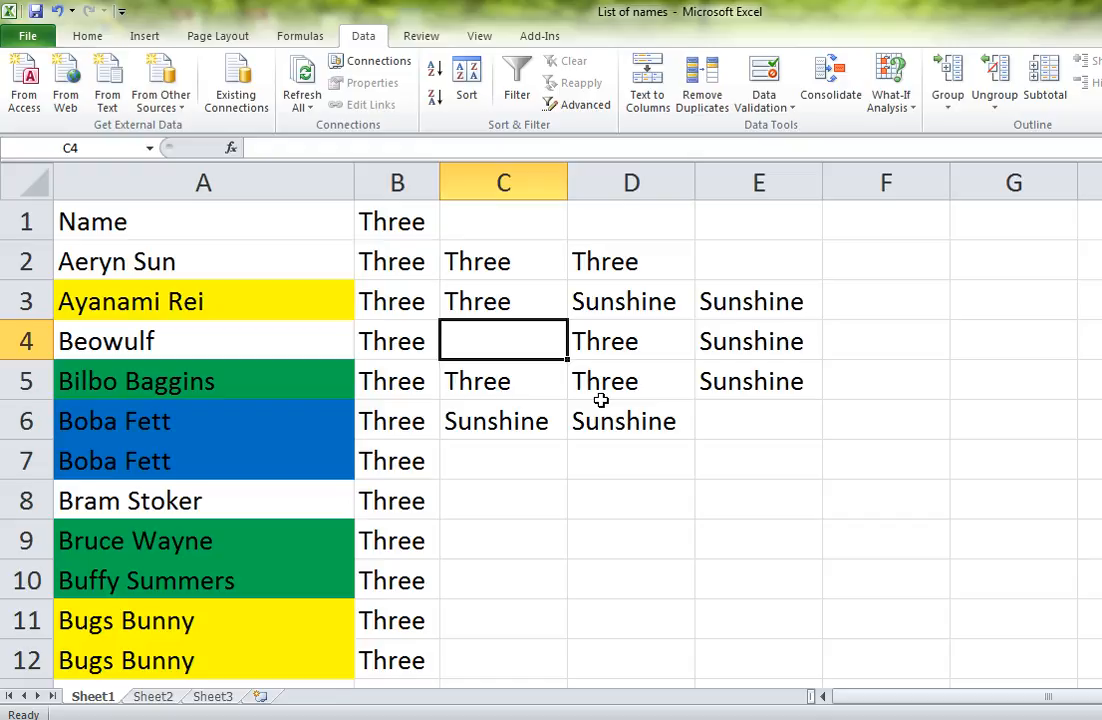
key("ctrl+z")
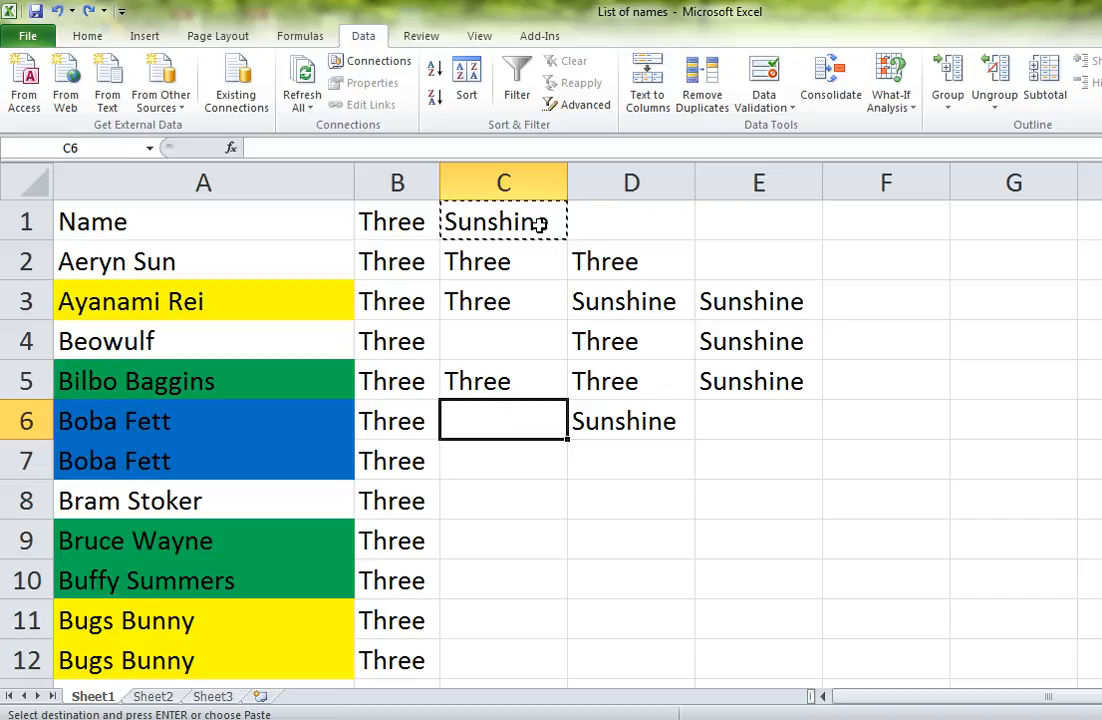
Step: Clear the contents of columns B through E, leaving only the names in column A
left_click_drag(410, 179, 711, 170)
key("Delete")
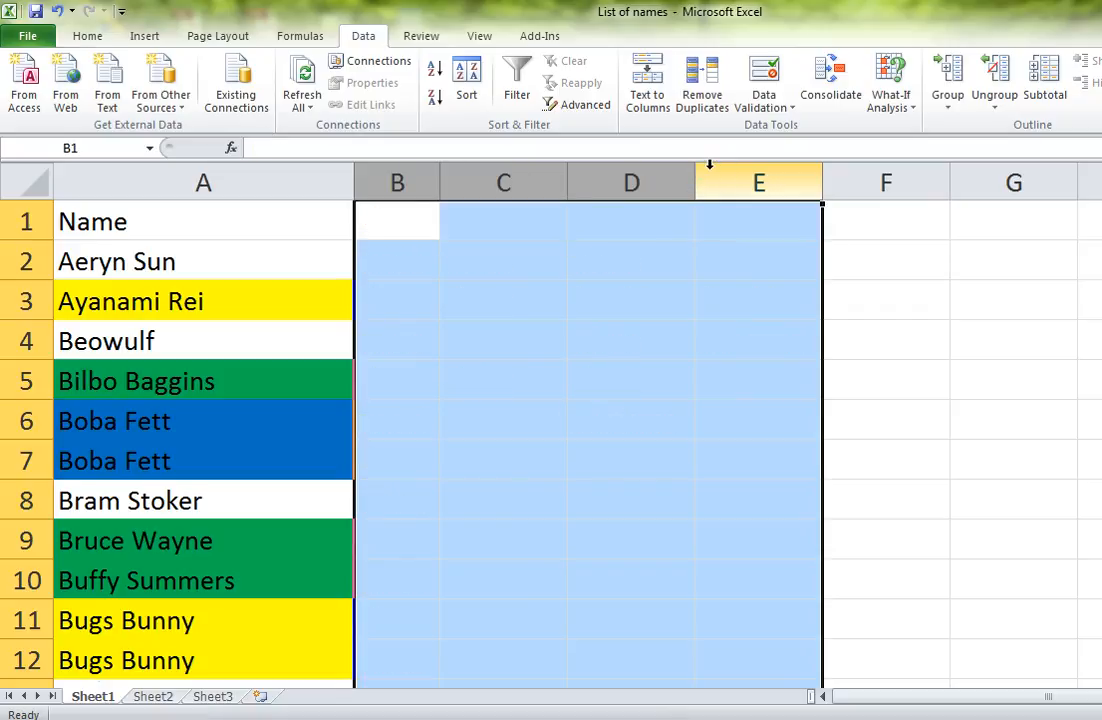
left_click(432, 236)
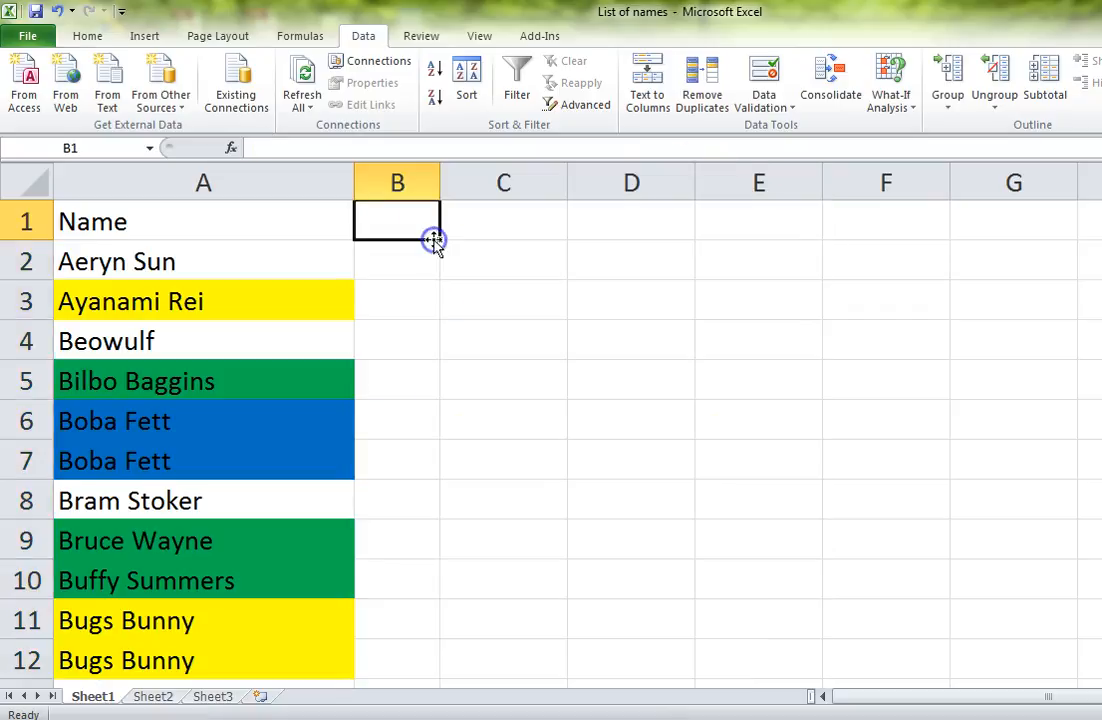
Step: Toggle bold formatting on and off for the "Name" header in cell A1
left_click(296, 224)
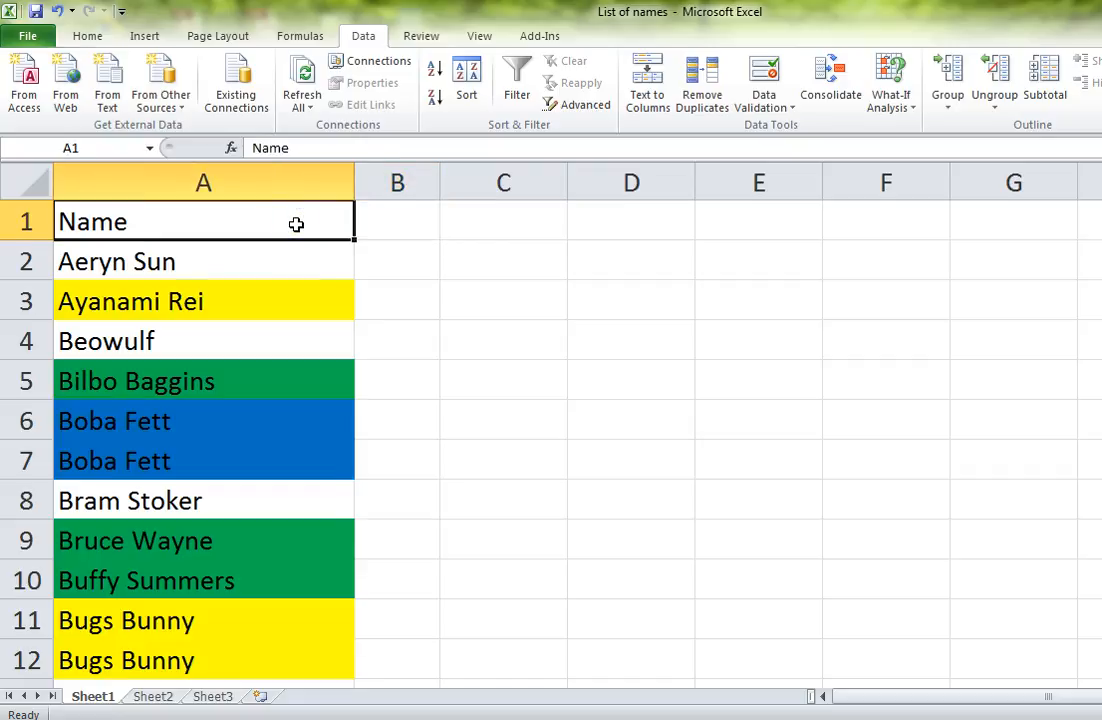
left_click(98, 36)
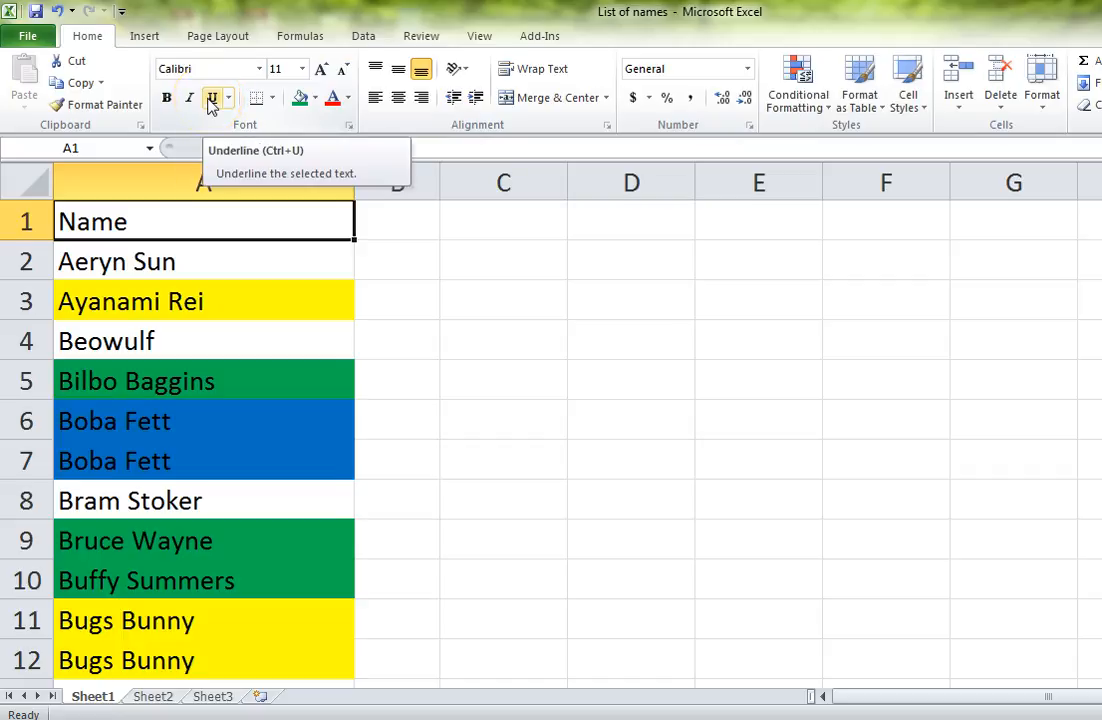
left_click(217, 225)
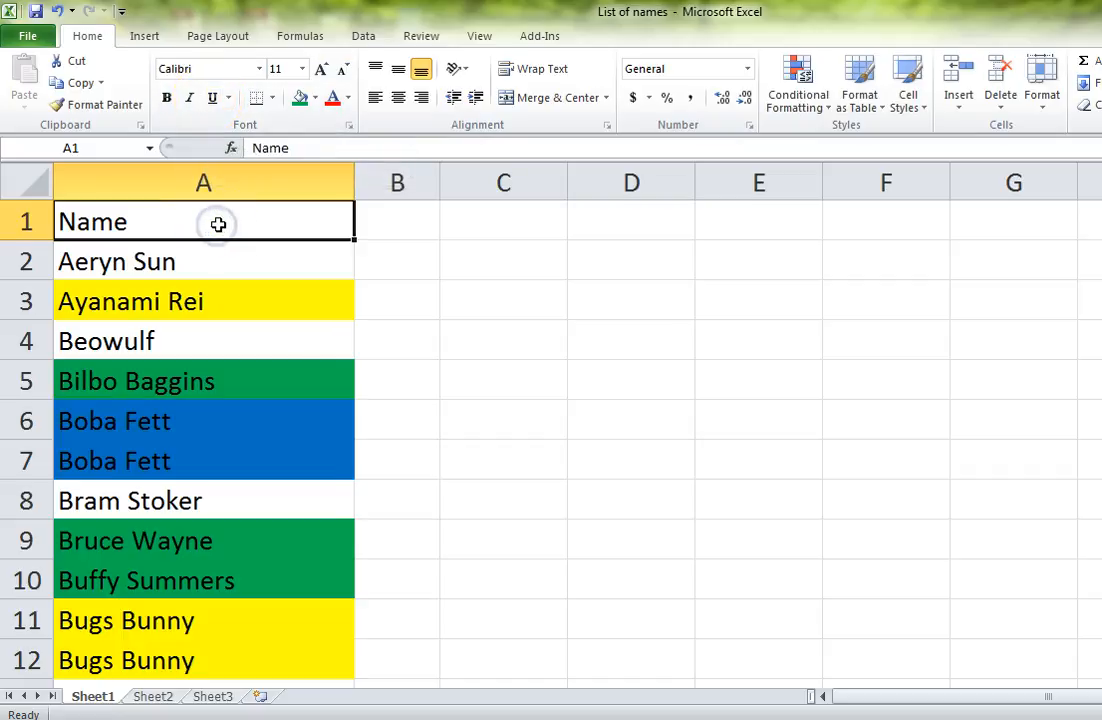
key("ctrl+b")
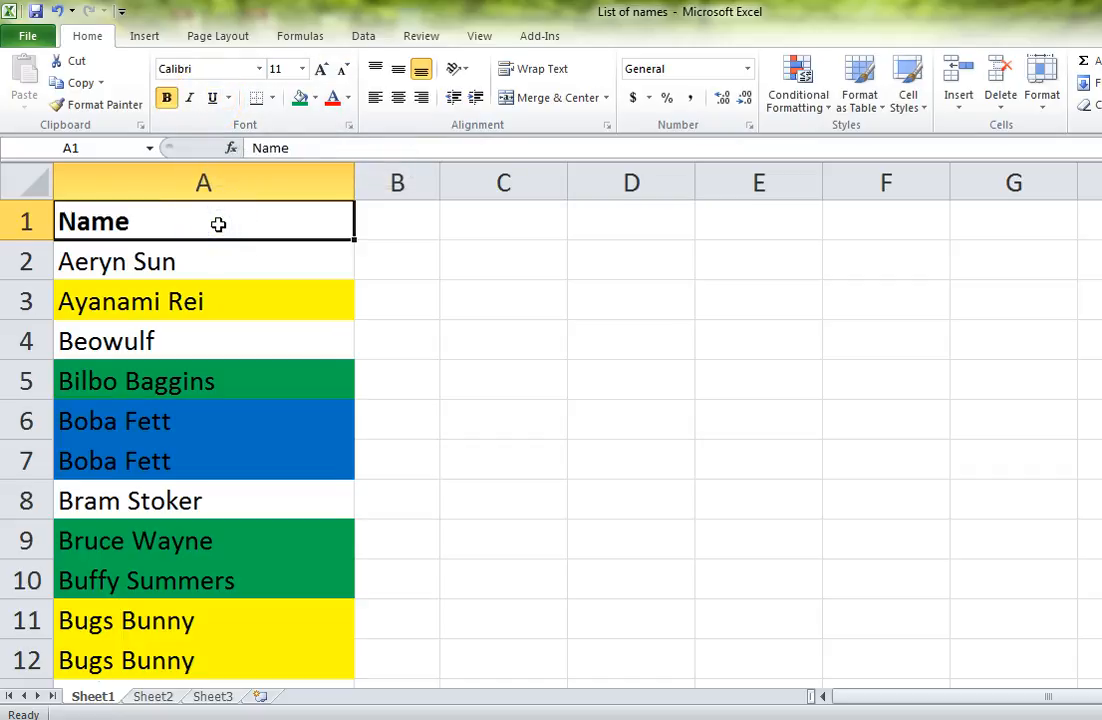
key("ctrl+b")
key("ctrl+b")
key("ctrl+b")
key("ctrl+b")
key("ctrl+b")
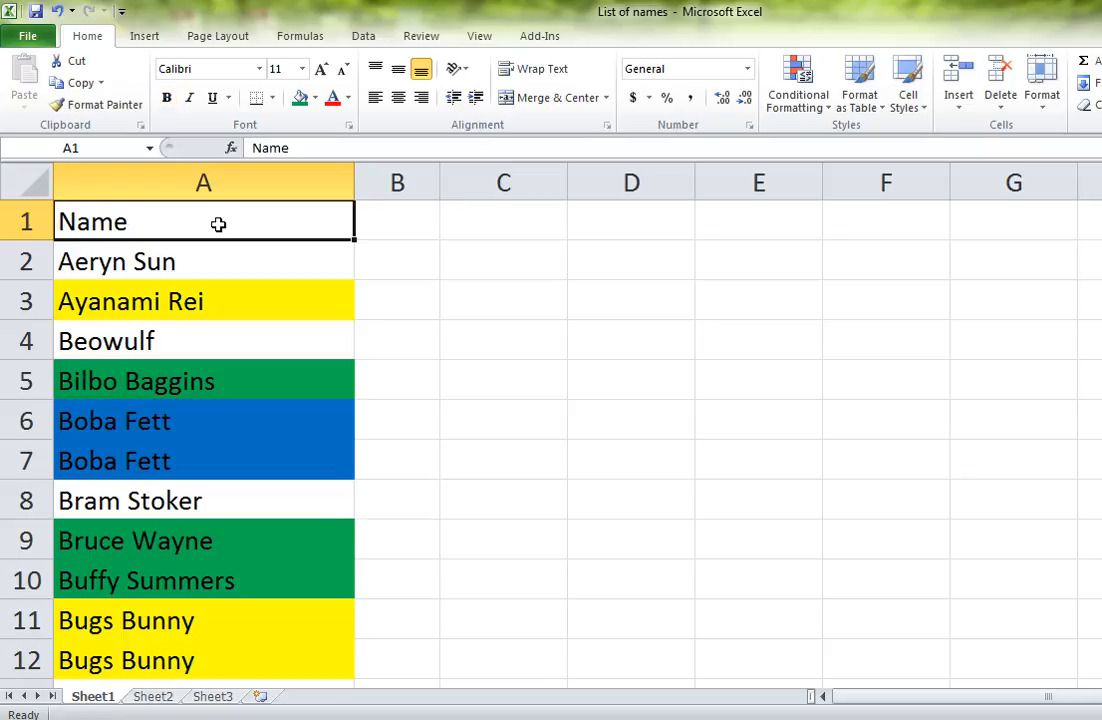
Step: Toggle italic formatting on and off for the "Name" header in cell A1
key("ctrl+i")
key("ctrl+i")
key("ctrl+i")
key("ctrl+i")
Step: Toggle underlining on and off for the "Name" header in cell A1, and select cell B1
key("ctrl+u")
key("ctrl+u")
key("ctrl+u")
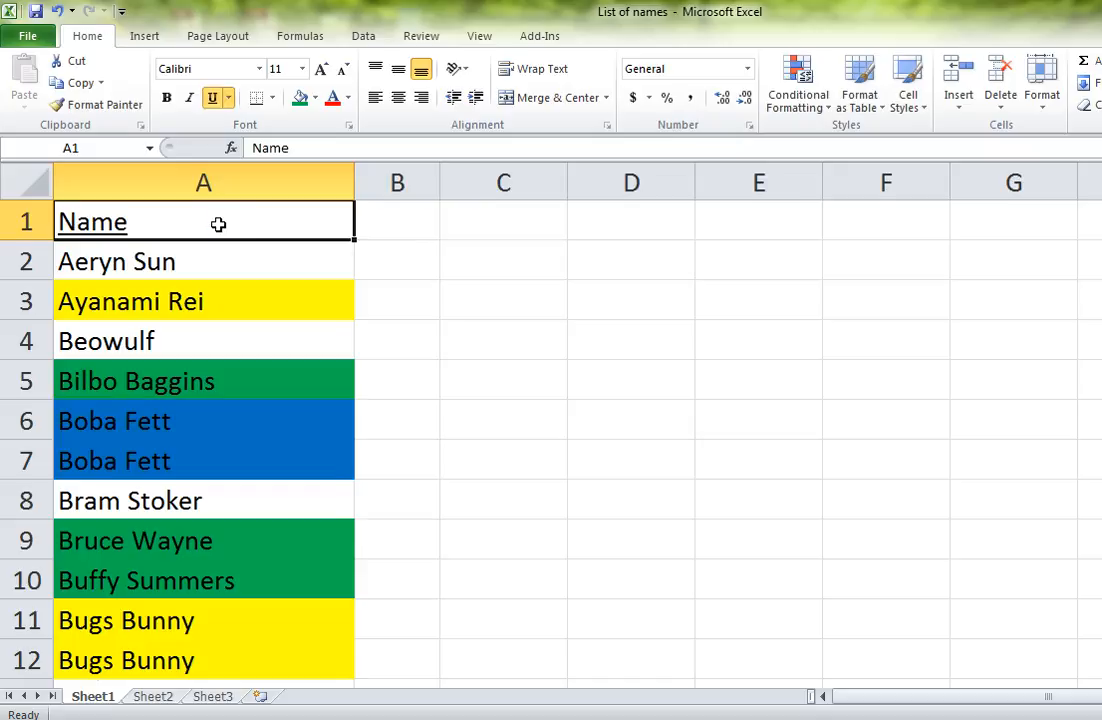
key("ctrl+u")
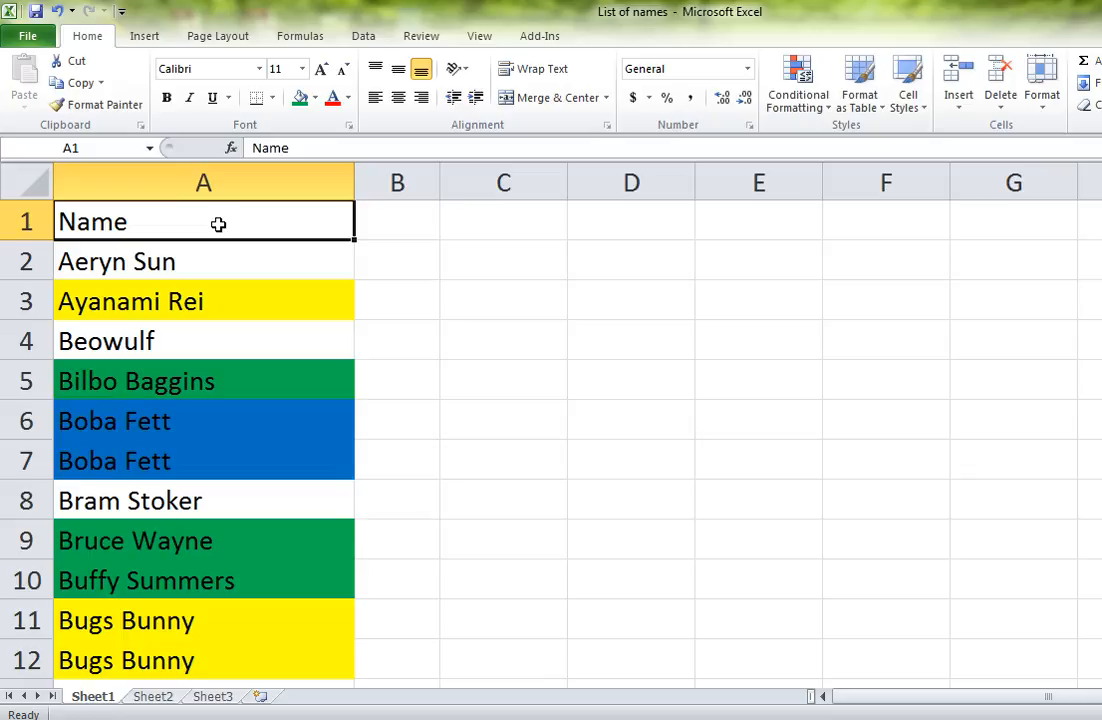
left_click(423, 226)
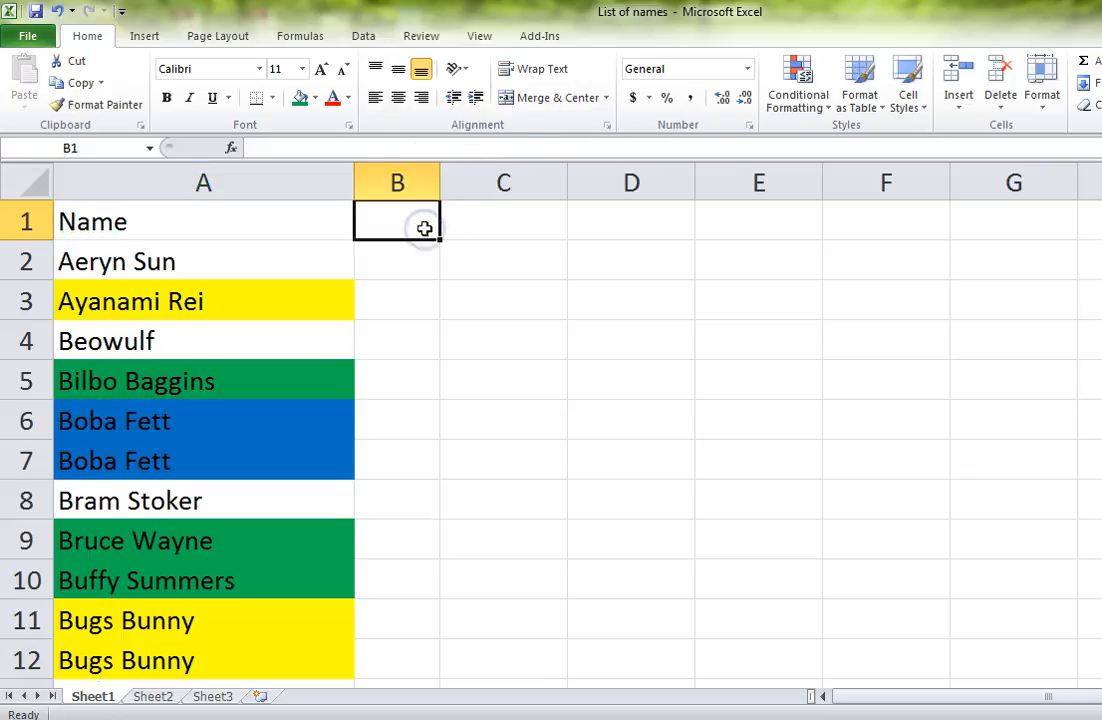